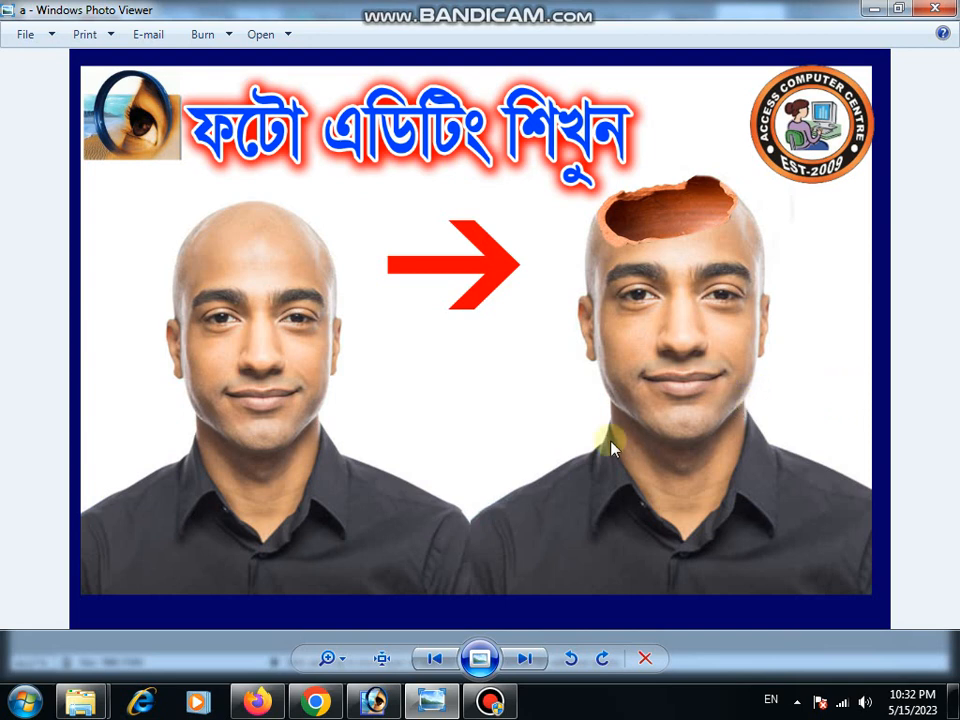
Switch to Photoshop and open both istockphoto images from the PHOTOSHOP folder inside YOUTUB on Local Disk (D:).
{"action": "mouse_move", "coordinate": [373, 701]}
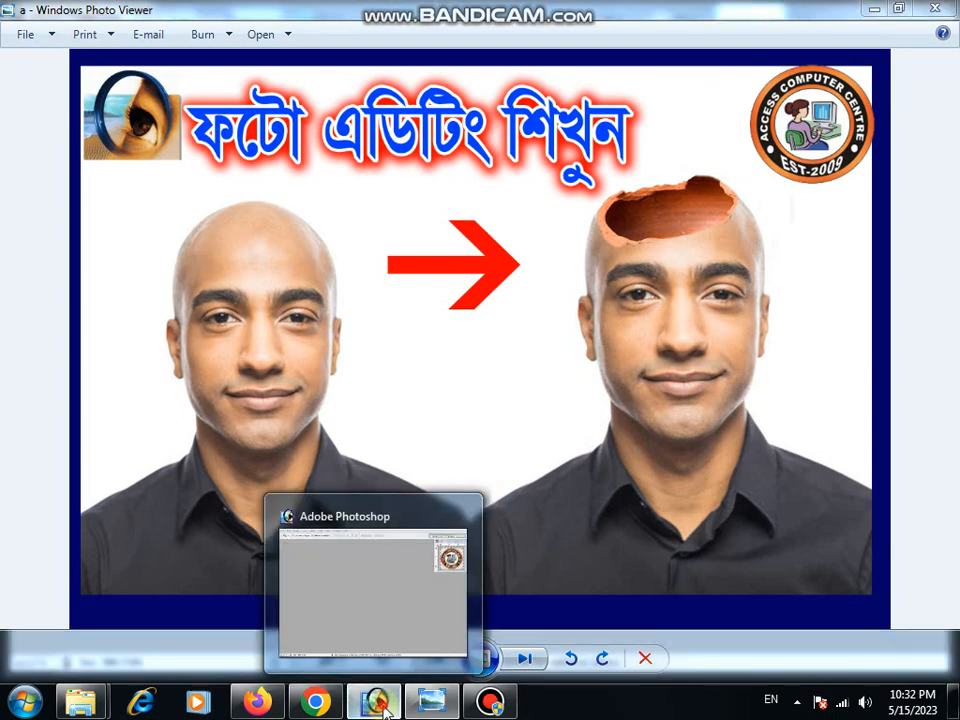
{"action": "left_click", "coordinate": [392, 601]}
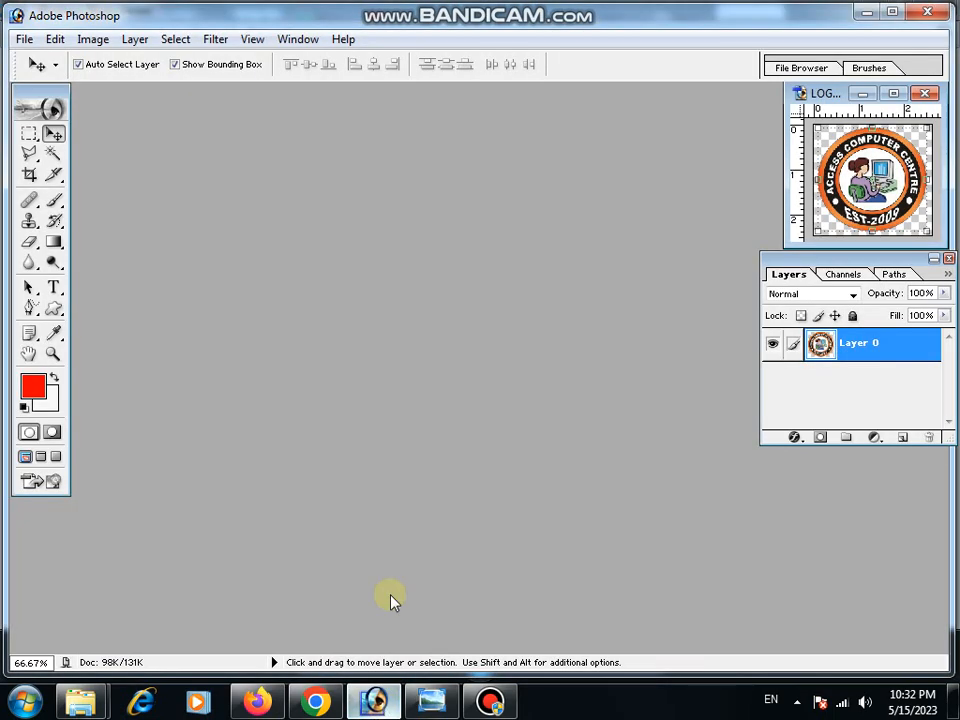
{"action": "left_click", "coordinate": [24, 39]}
{"action": "left_click", "coordinate": [40, 81]}
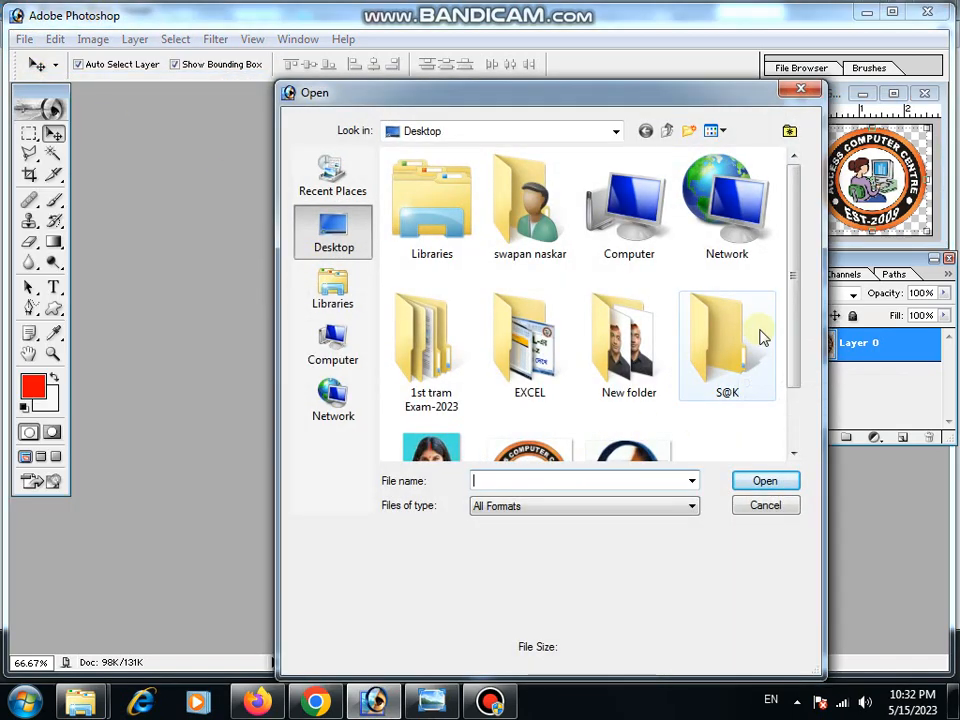
{"action": "left_click", "coordinate": [446, 134]}
{"action": "left_click", "coordinate": [458, 256]}
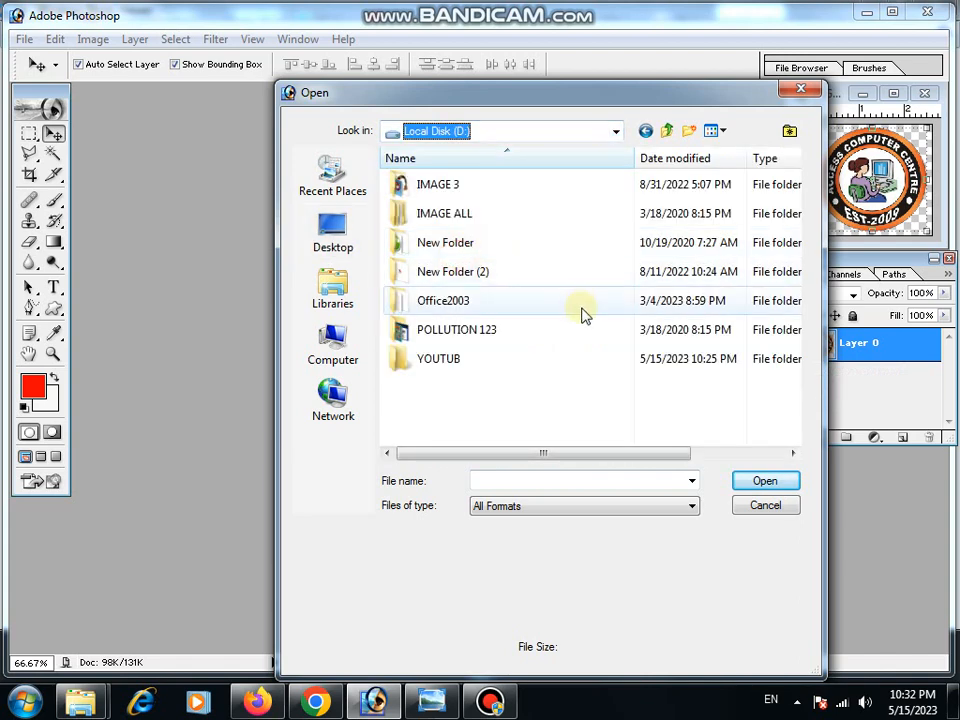
{"action": "double_click", "coordinate": [441, 359]}
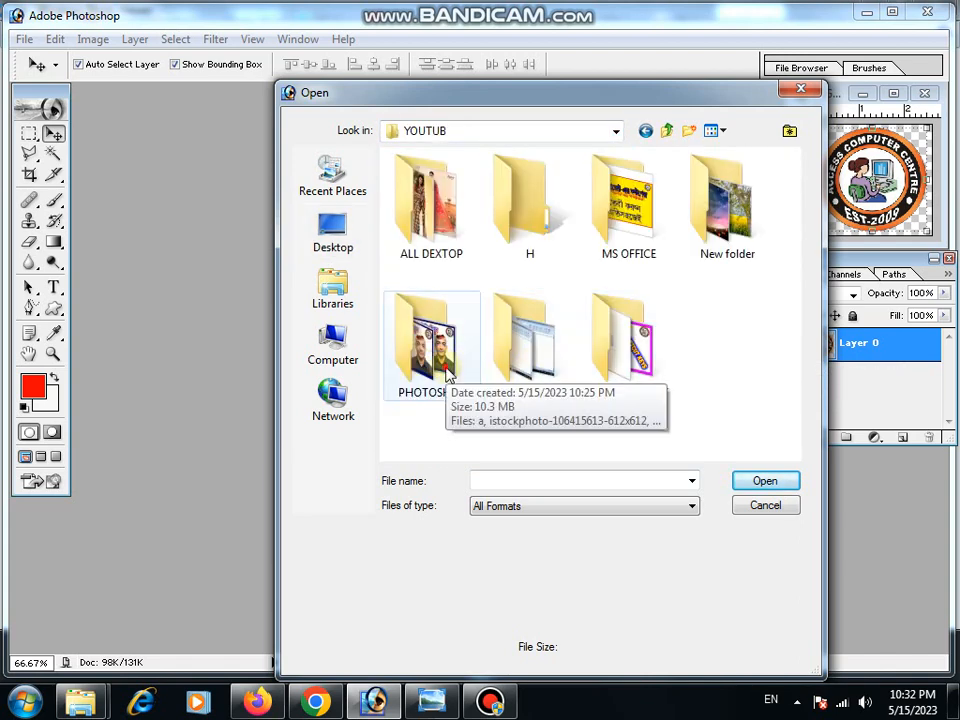
{"action": "double_click", "coordinate": [446, 368]}
{"action": "left_click", "coordinate": [610, 213]}
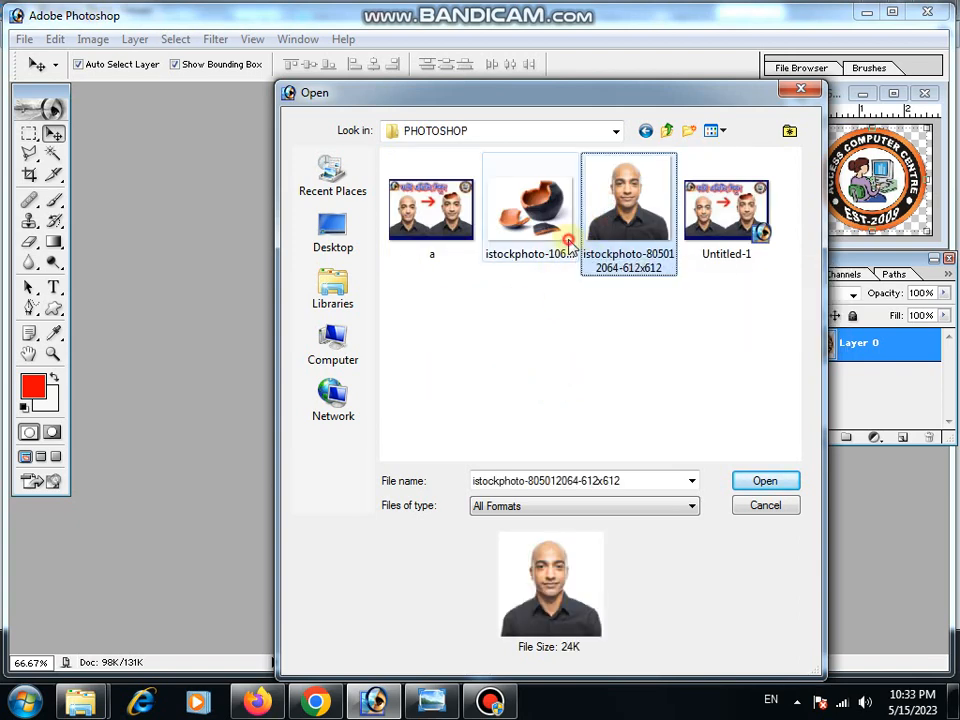
{"action": "left_click", "coordinate": [528, 212], "text": "ctrl"}
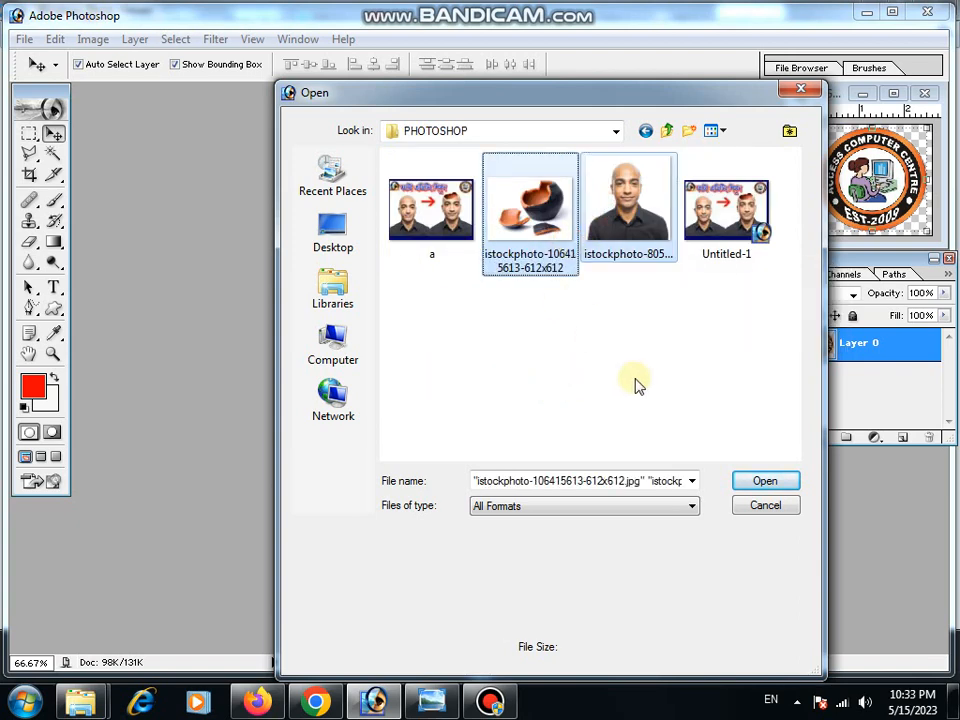
{"action": "left_click", "coordinate": [760, 483]}
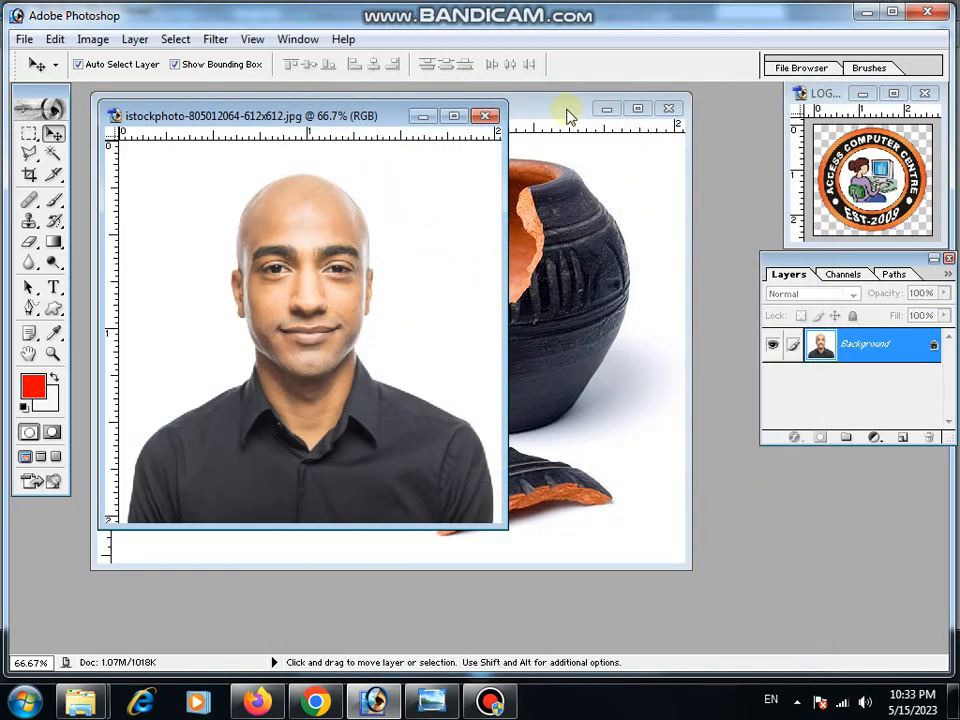
Rearrange the pot and portrait document windows and enlarge the portrait window.
{"action": "left_click", "coordinate": [566, 110]}
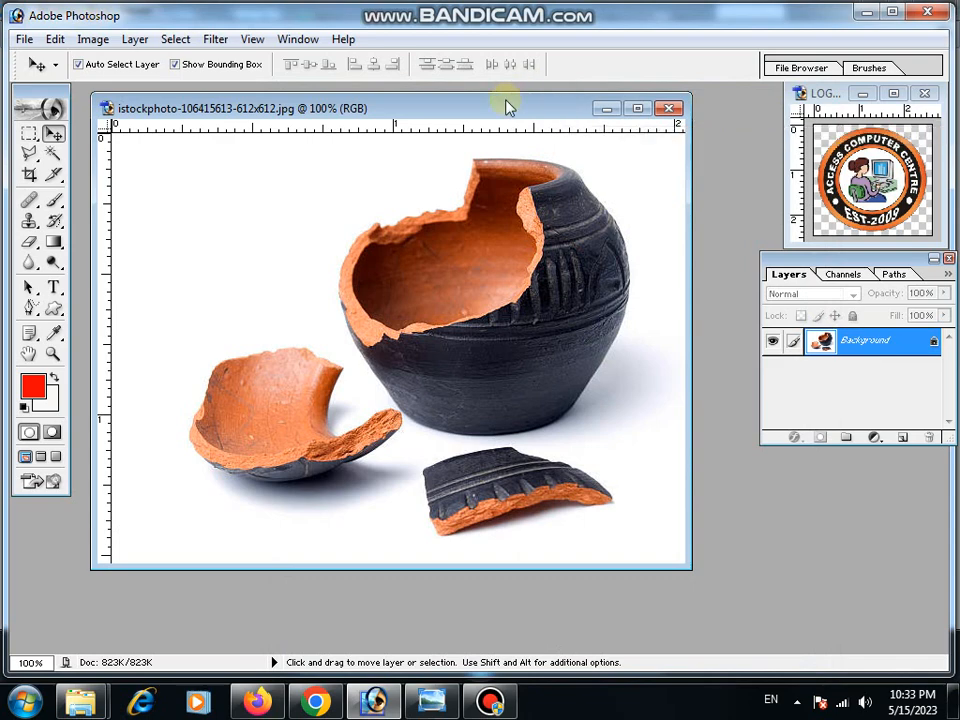
{"action": "left_click_drag", "start_coordinate": [508, 107], "coordinate": [589, 156]}
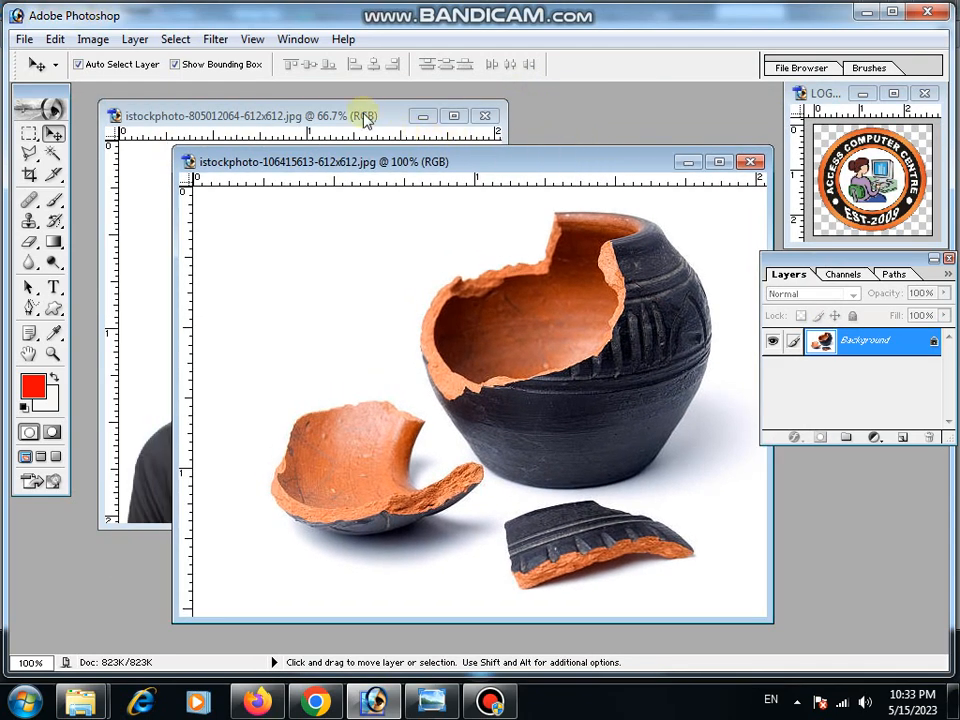
{"action": "left_click", "coordinate": [315, 114]}
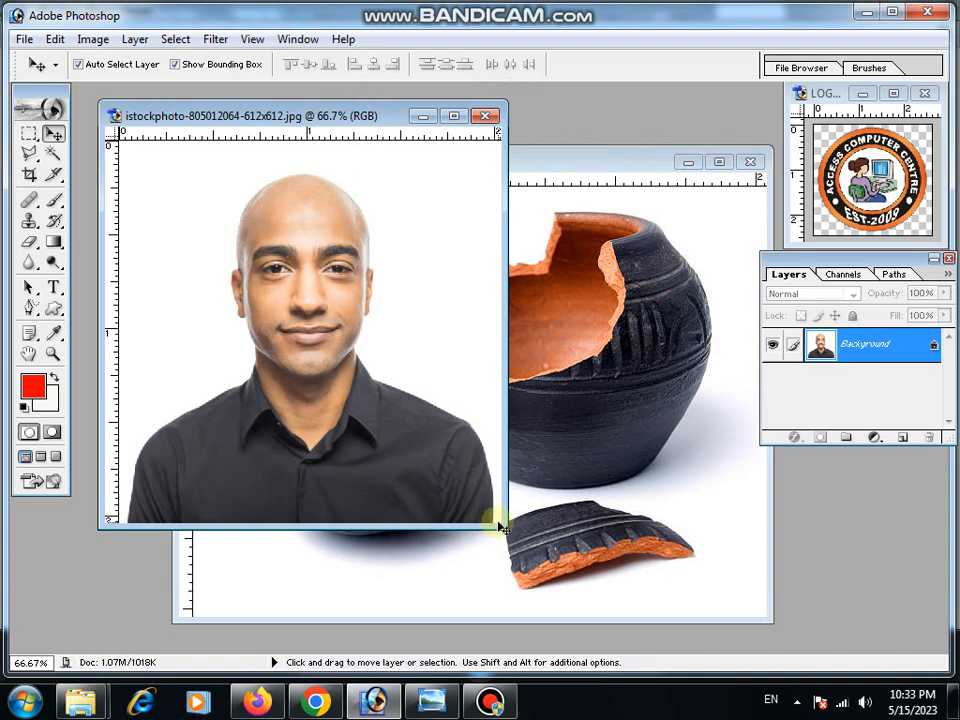
{"action": "left_click_drag", "start_coordinate": [498, 525], "coordinate": [641, 650]}
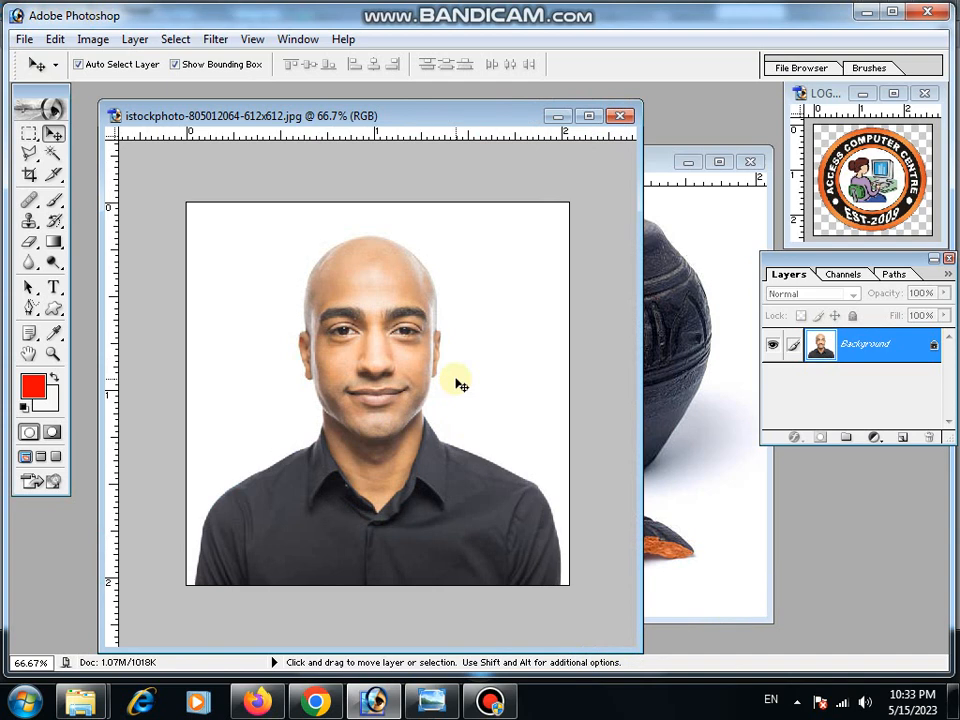
Select the whole portrait and create a new A4 document, 210 × 297 mm at 300 pixels/inch, RGB, white.
{"action": "key", "text": "ctrl+a"}
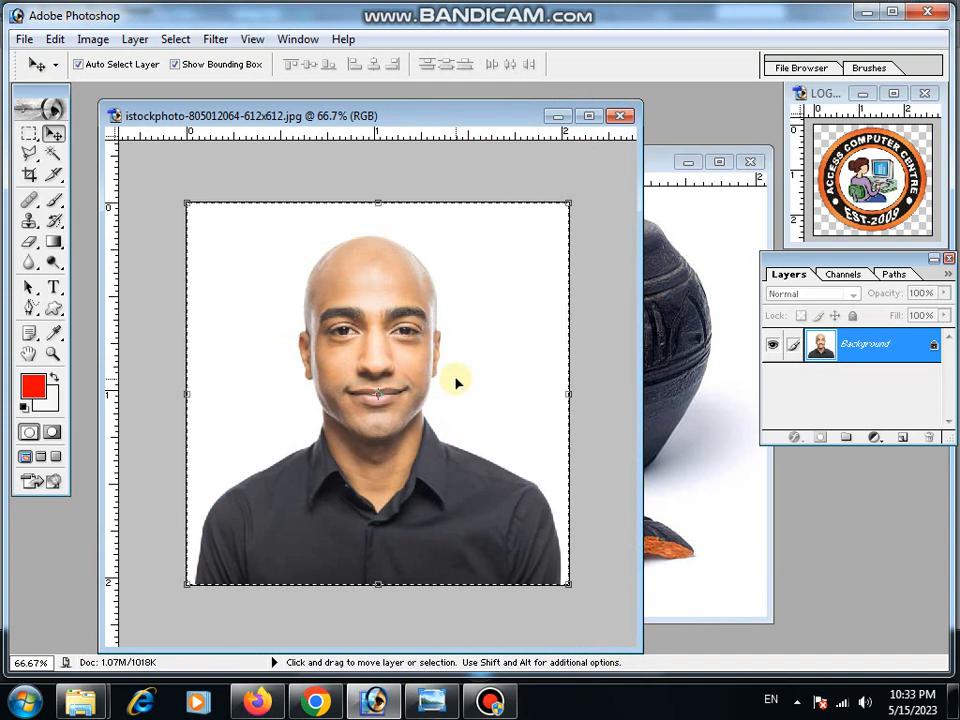
{"action": "left_click", "coordinate": [22, 40]}
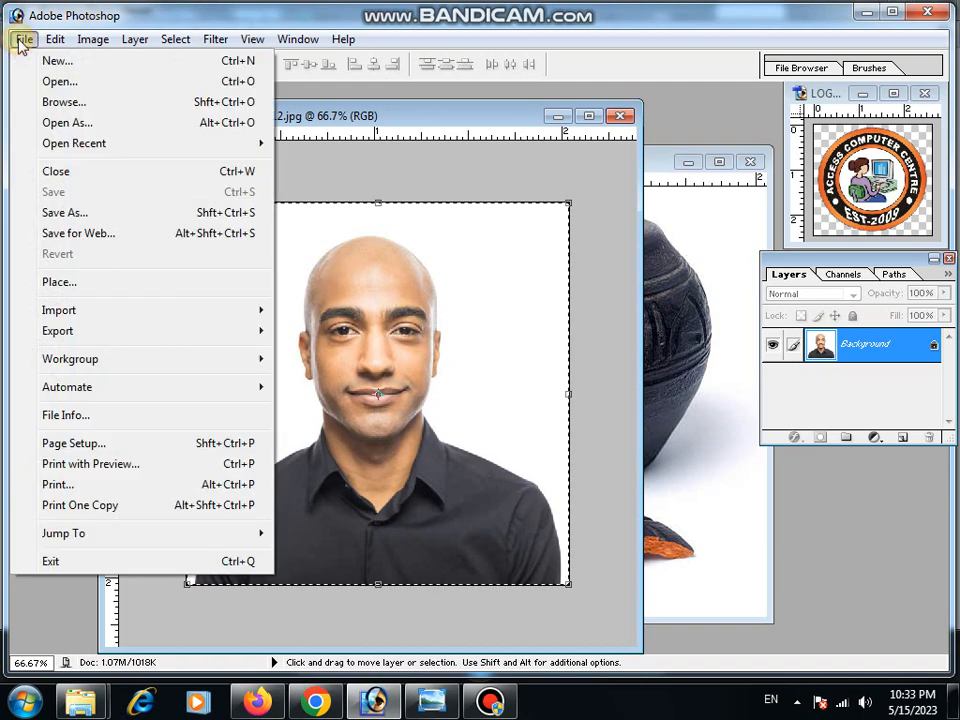
{"action": "left_click", "coordinate": [34, 61]}
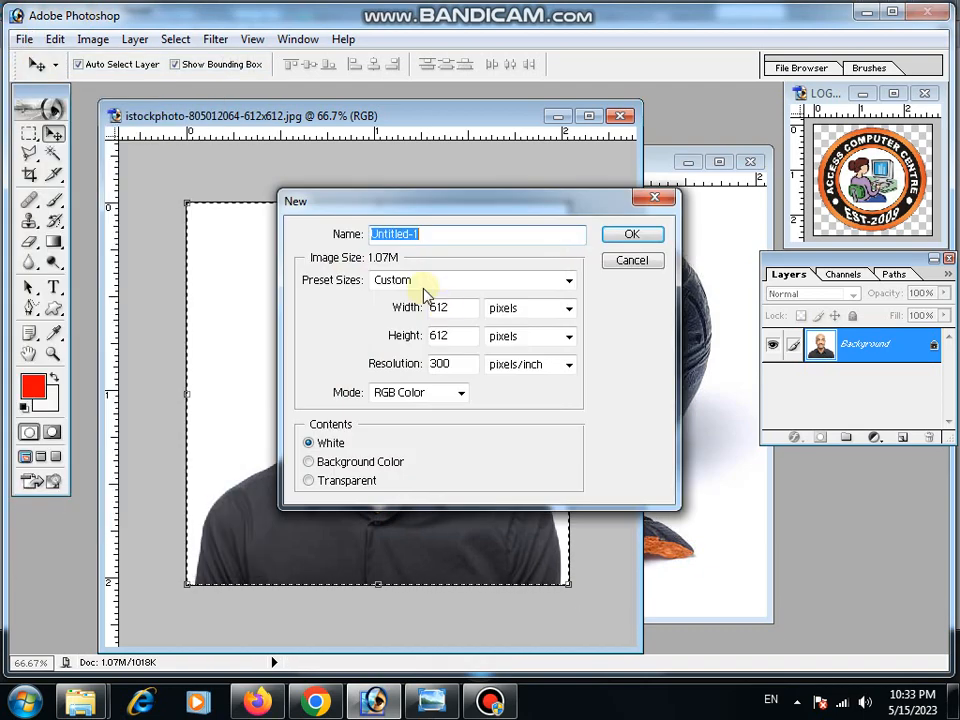
{"action": "left_click", "coordinate": [435, 280]}
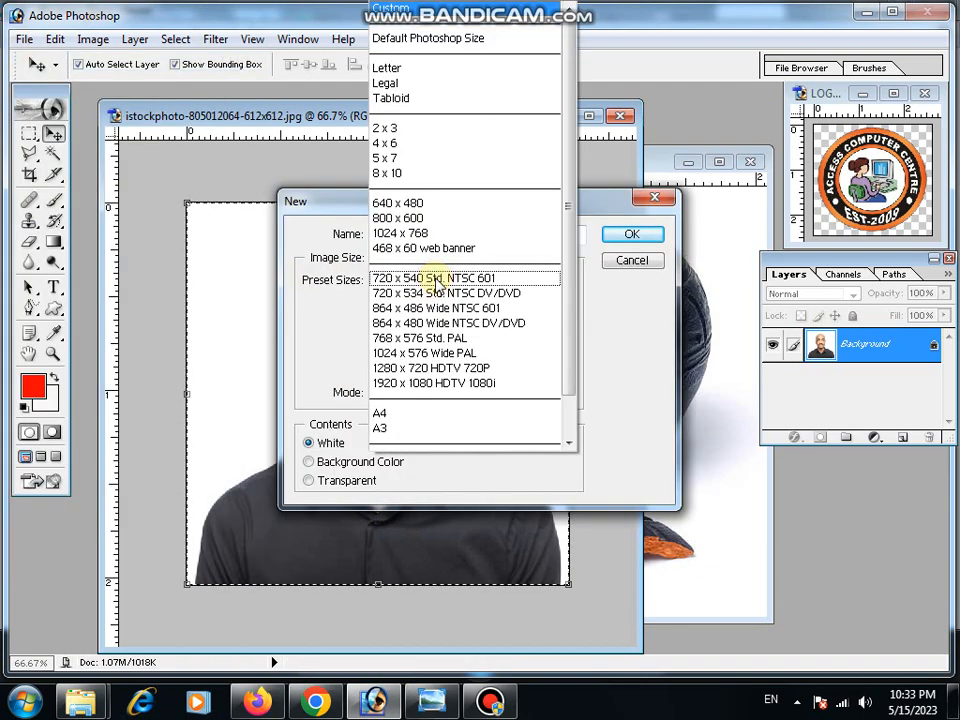
{"action": "left_click", "coordinate": [376, 415]}
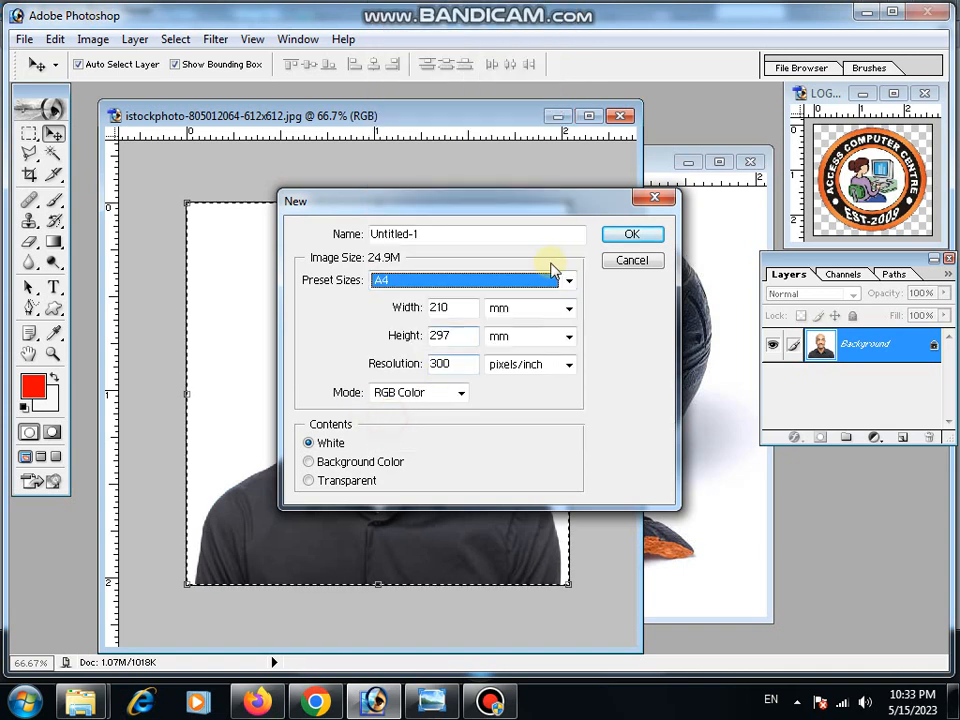
{"action": "left_click", "coordinate": [631, 236]}
Paste the portrait into the new document, scale it to about 498% to fill the page, and apply the transformation.
{"action": "key", "text": "ctrl+v"}
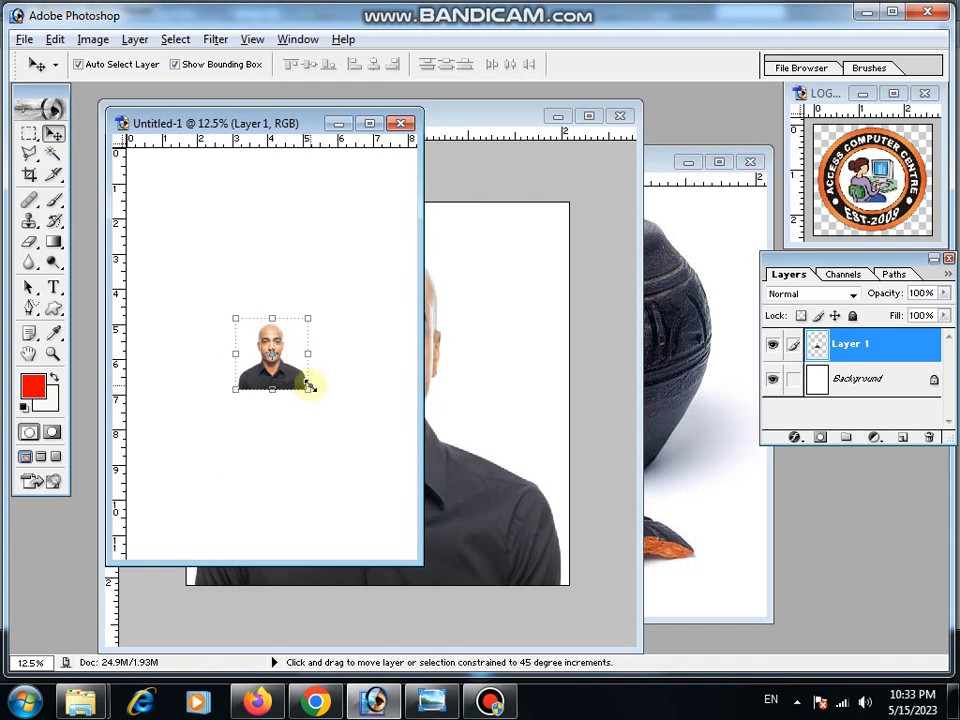
{"action": "left_click_drag", "start_coordinate": [314, 385], "coordinate": [396, 582]}
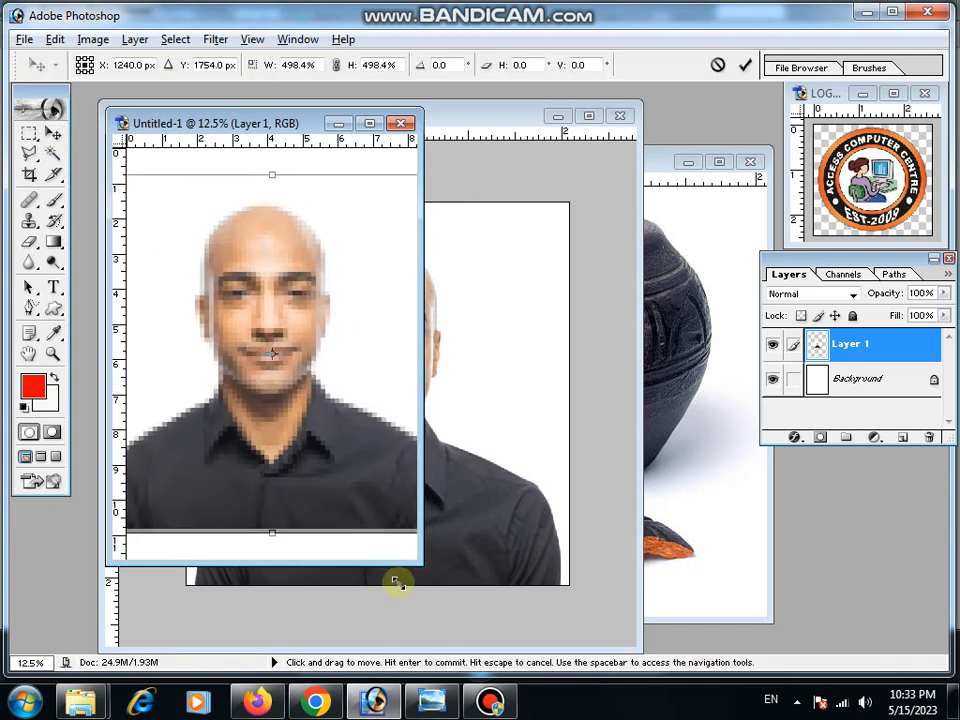
{"action": "left_click_drag", "start_coordinate": [383, 486], "coordinate": [383, 513]}
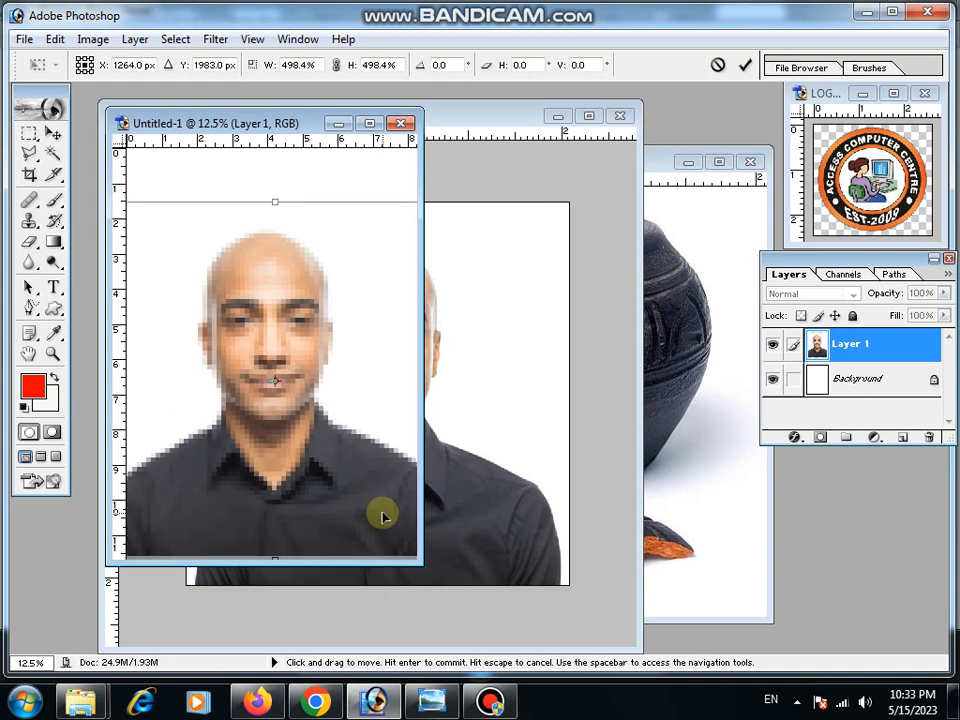
{"action": "left_click", "coordinate": [52, 133]}
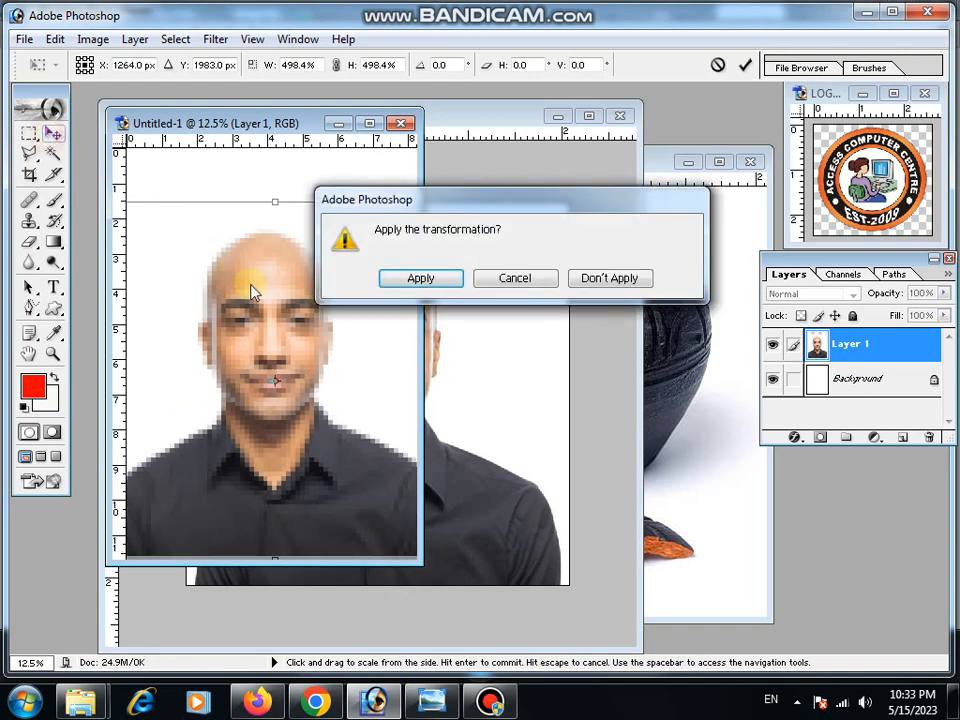
{"action": "left_click", "coordinate": [419, 280]}
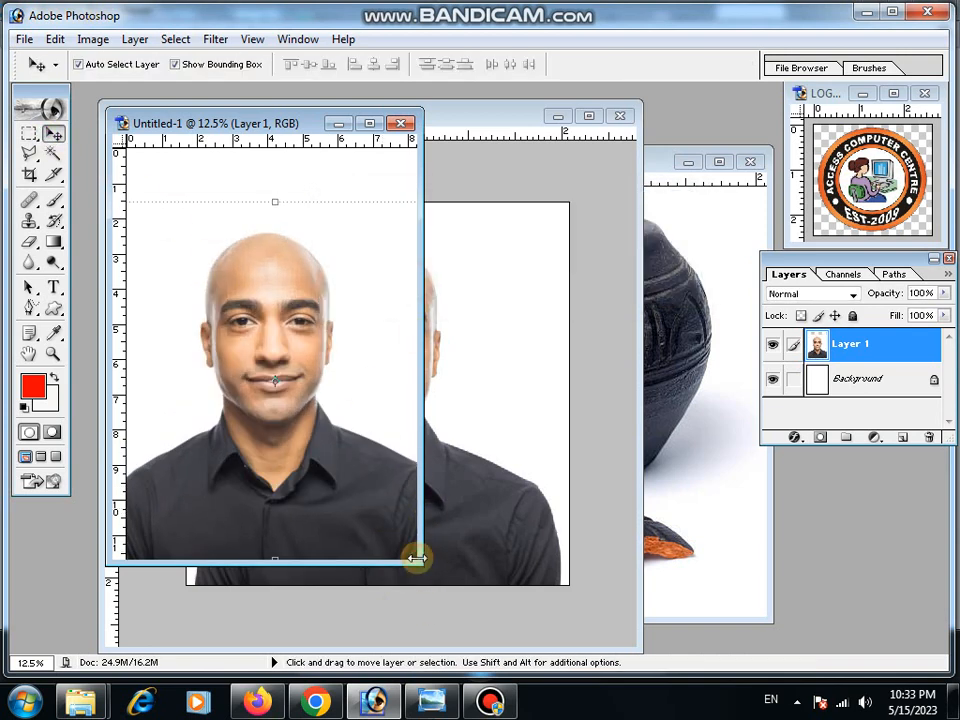
Enlarge the new document window and zoom in on the man's face to 25%.
{"action": "left_click_drag", "start_coordinate": [416, 558], "coordinate": [558, 650]}
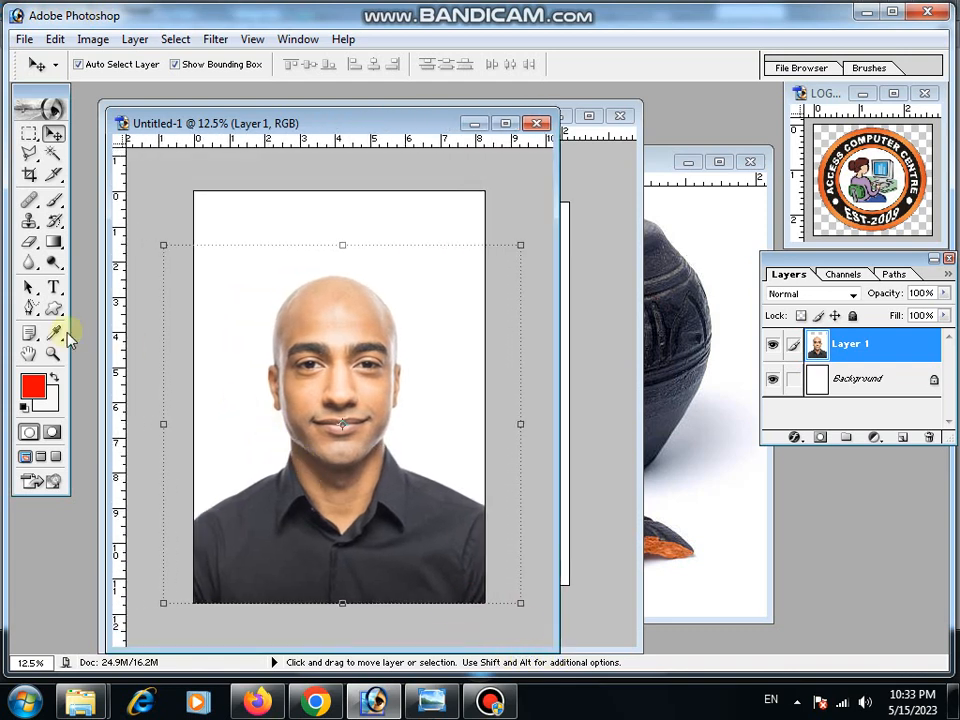
{"action": "left_click", "coordinate": [53, 354]}
{"action": "left_click", "coordinate": [331, 366]}
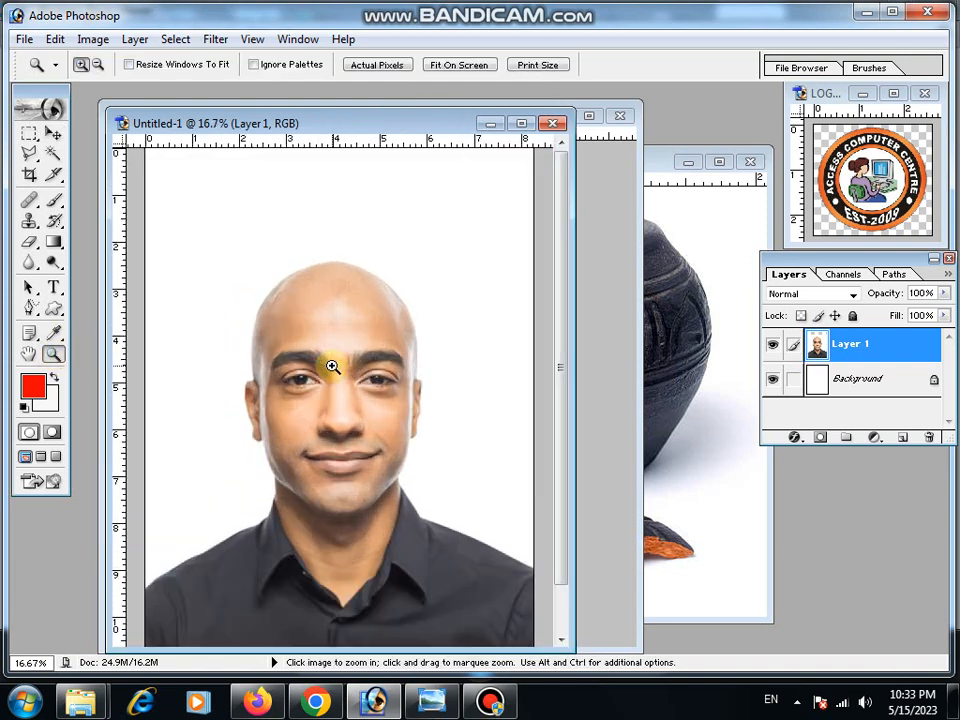
{"action": "left_click", "coordinate": [333, 374]}
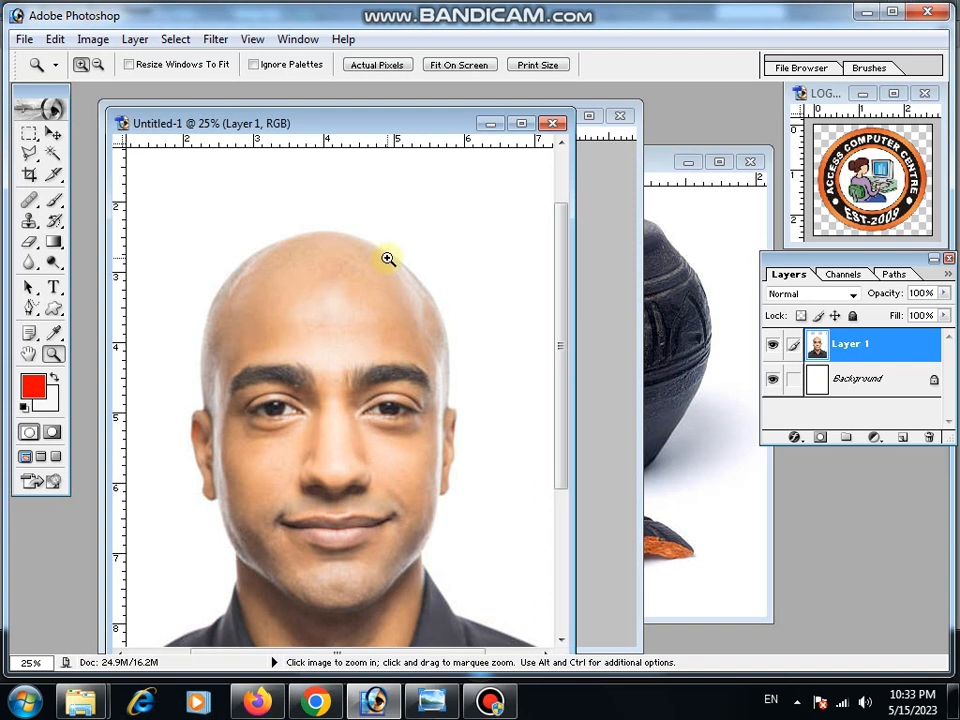
Draw an elliptical selection around the pot's broken opening, about 265 px wide, and copy it.
{"action": "left_click", "coordinate": [666, 170]}
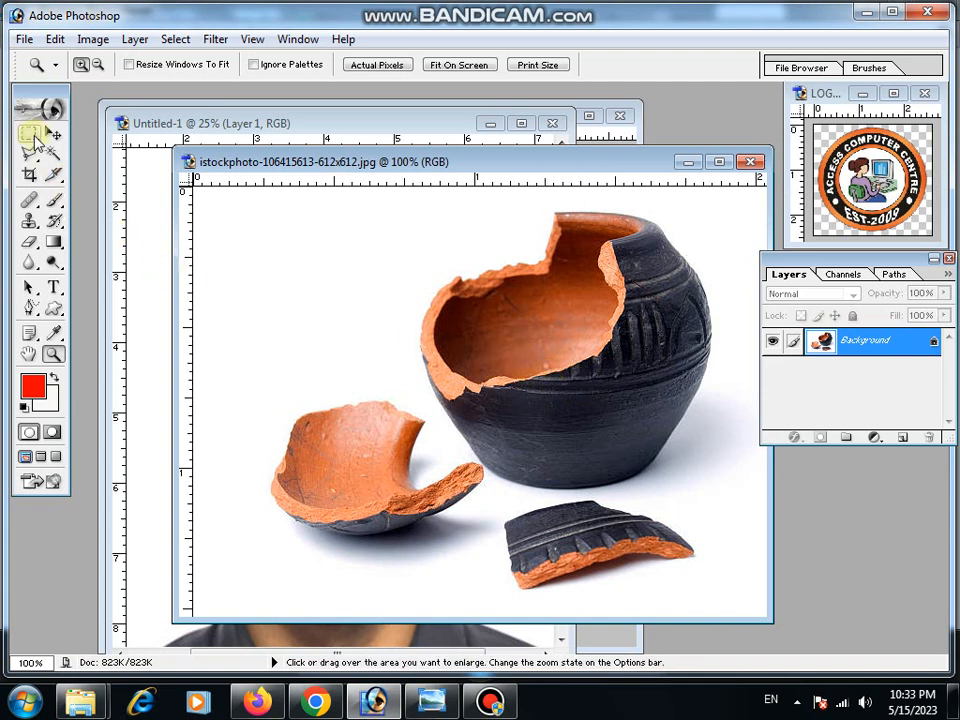
{"action": "left_click", "coordinate": [30, 135]}
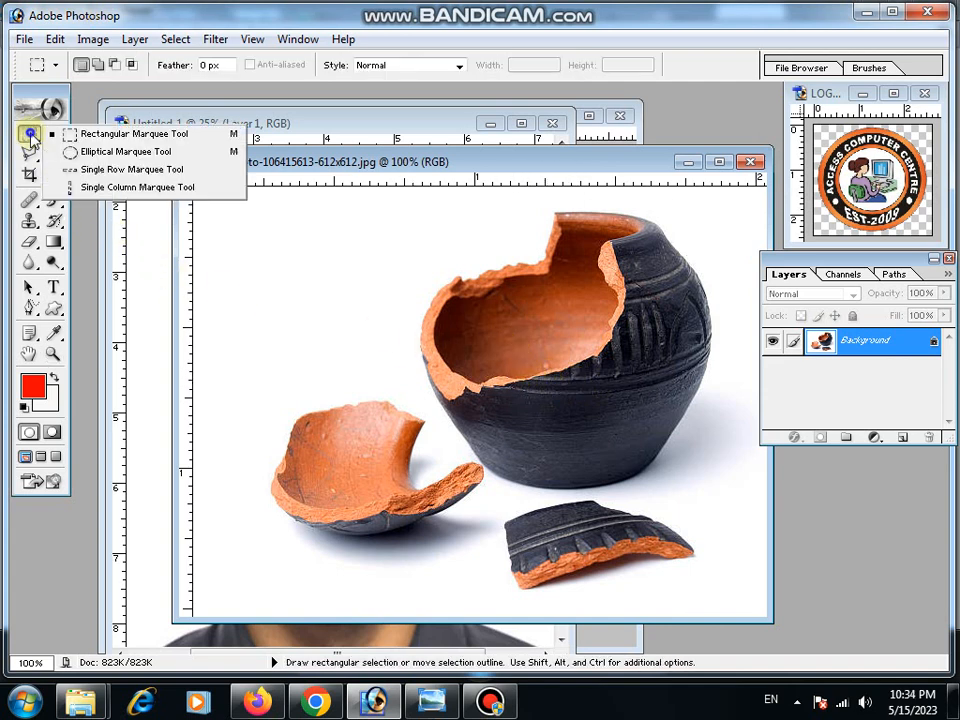
{"action": "left_click", "coordinate": [77, 155]}
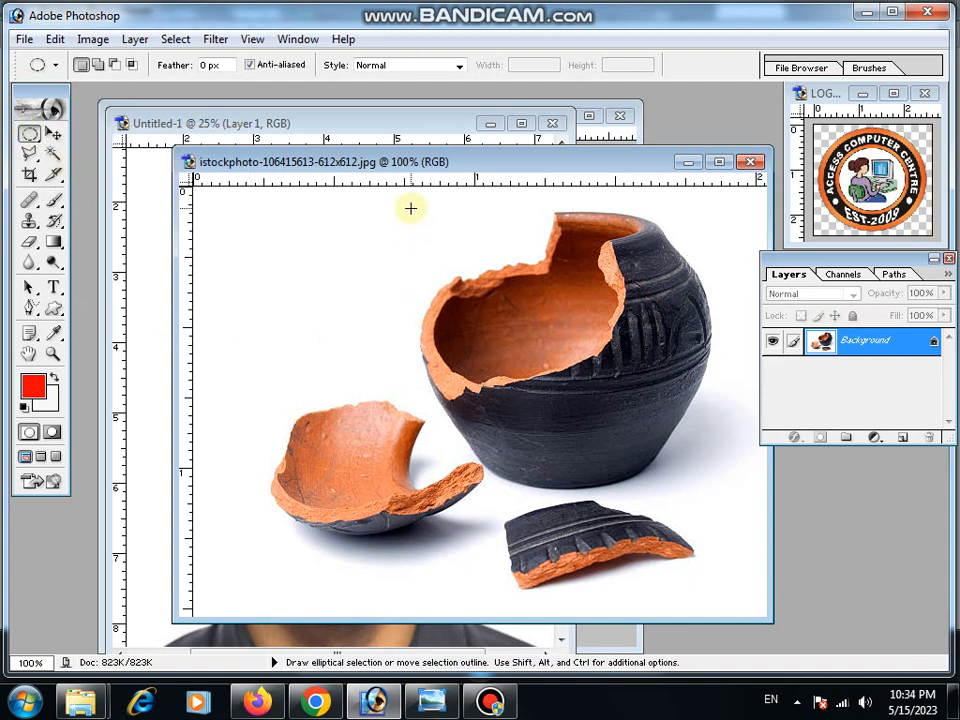
{"action": "left_click_drag", "start_coordinate": [410, 216], "coordinate": [675, 476]}
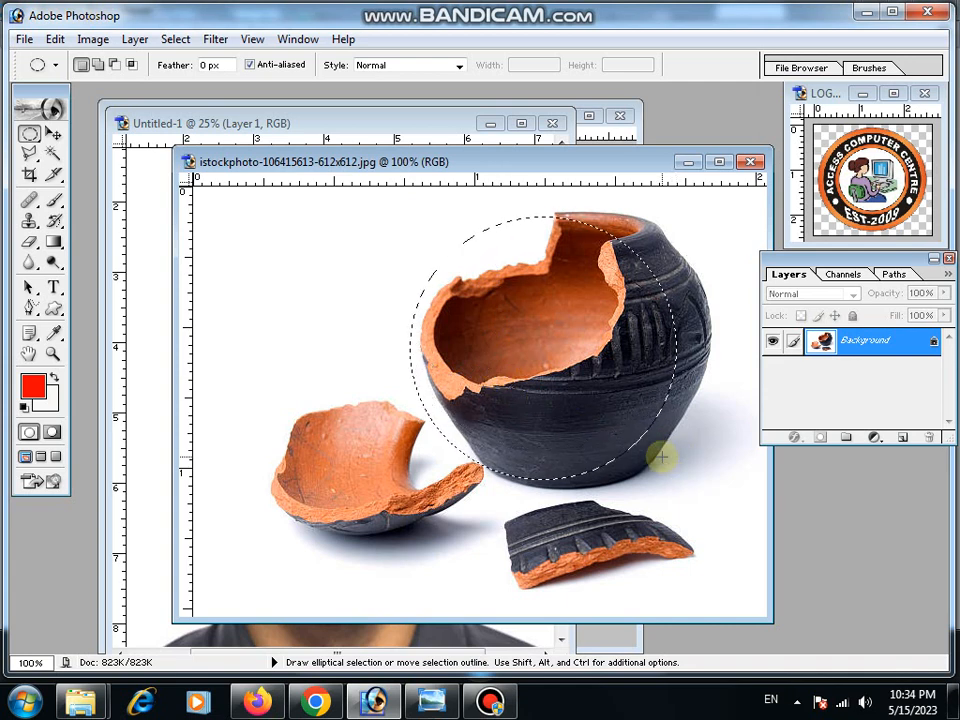
{"action": "left_click_drag", "start_coordinate": [632, 415], "coordinate": [630, 386]}
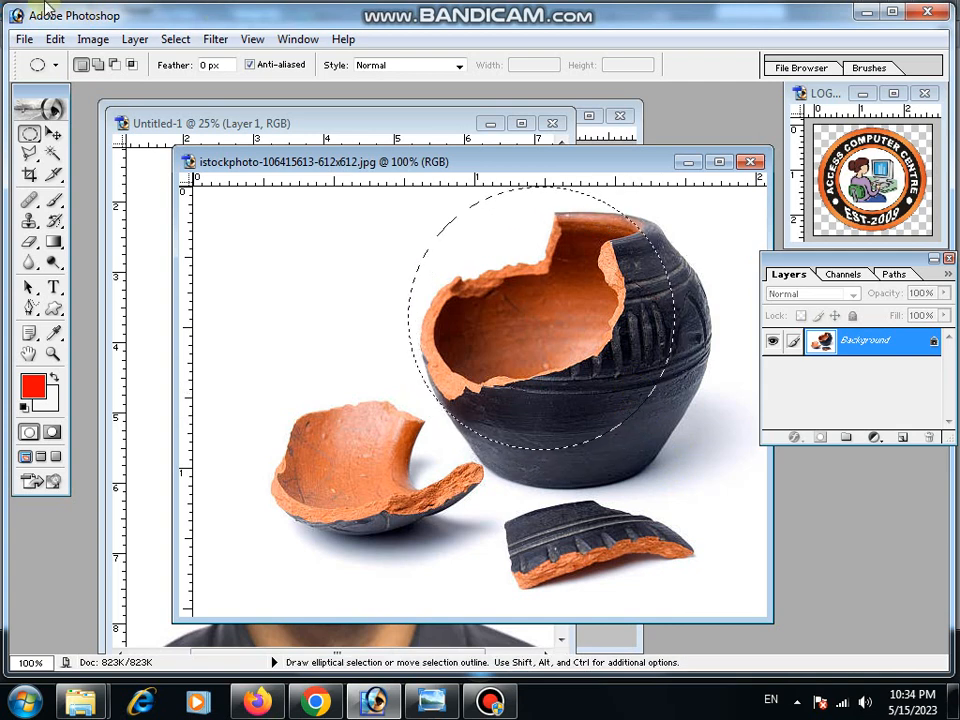
{"action": "left_click", "coordinate": [54, 39]}
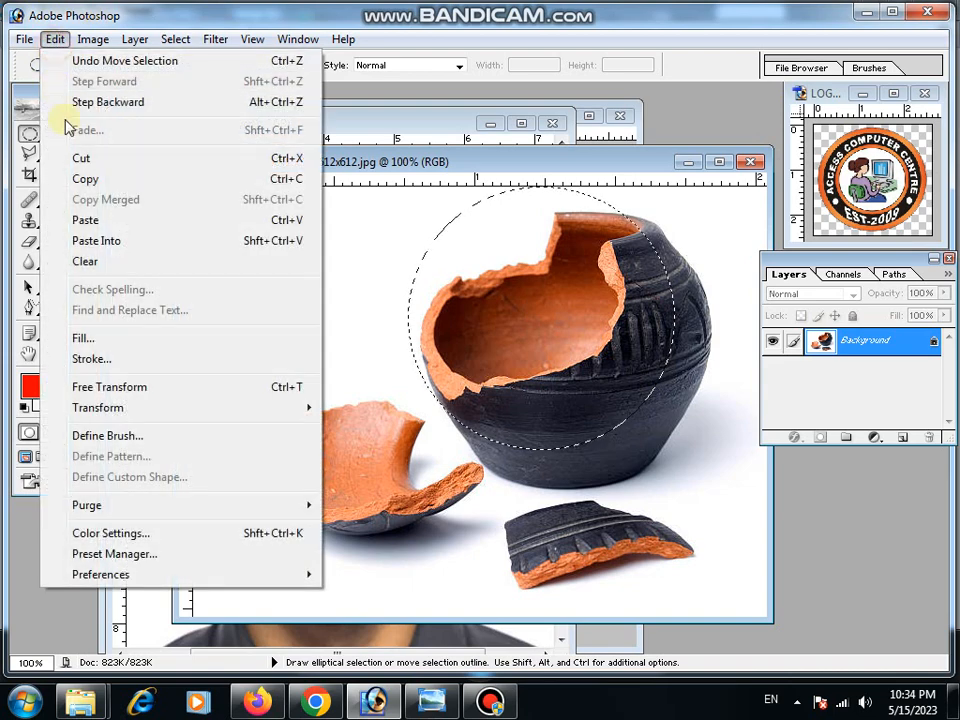
{"action": "left_click", "coordinate": [80, 180]}
Paste the copied pot opening into the portrait document as a new layer.
{"action": "left_click", "coordinate": [233, 124]}
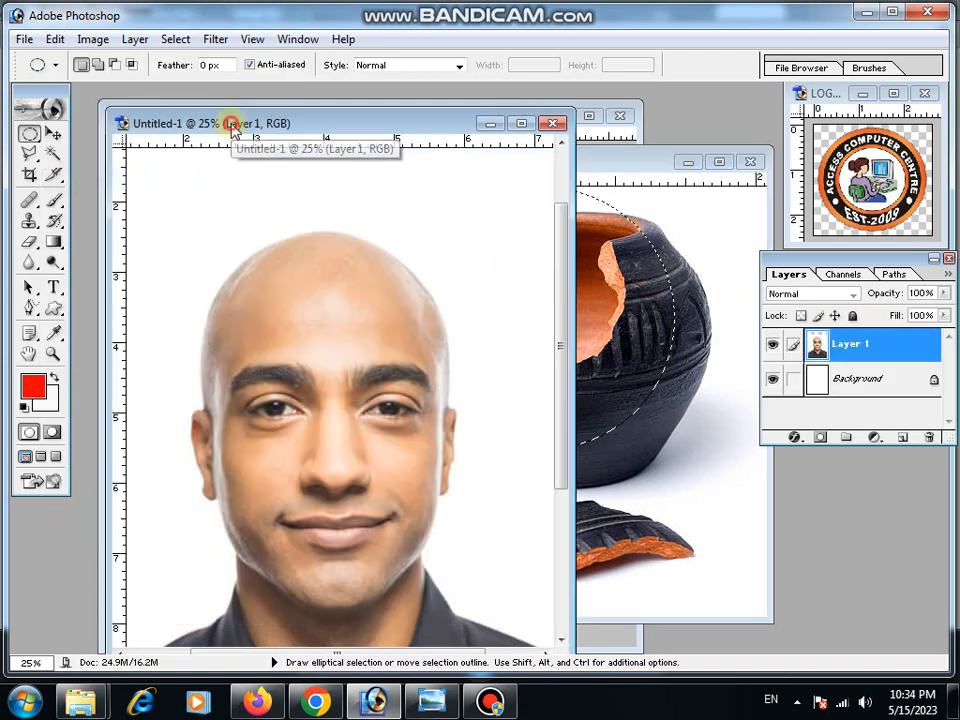
{"action": "left_click_drag", "start_coordinate": [350, 126], "coordinate": [441, 123]}
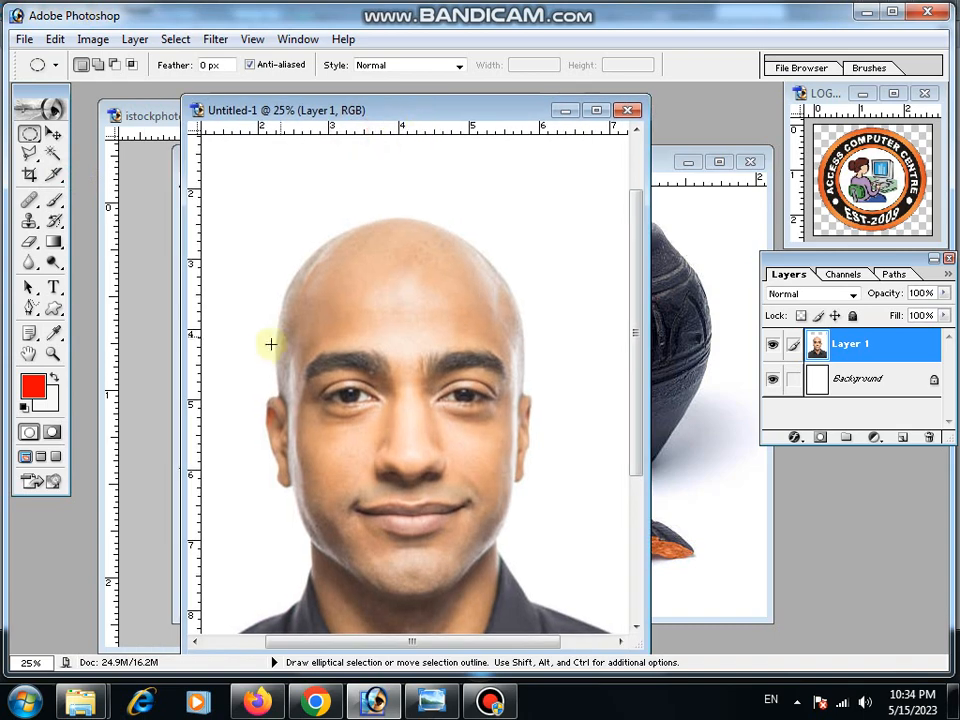
{"action": "left_click_drag", "start_coordinate": [182, 380], "coordinate": [98, 388]}
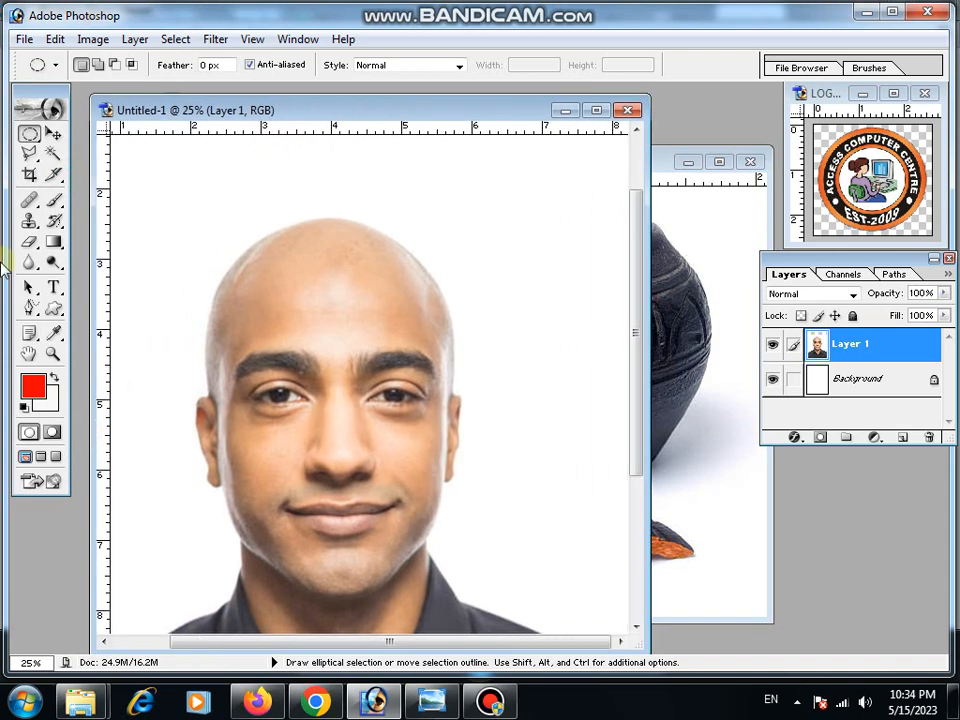
{"action": "left_click", "coordinate": [54, 39]}
{"action": "left_click", "coordinate": [104, 220]}
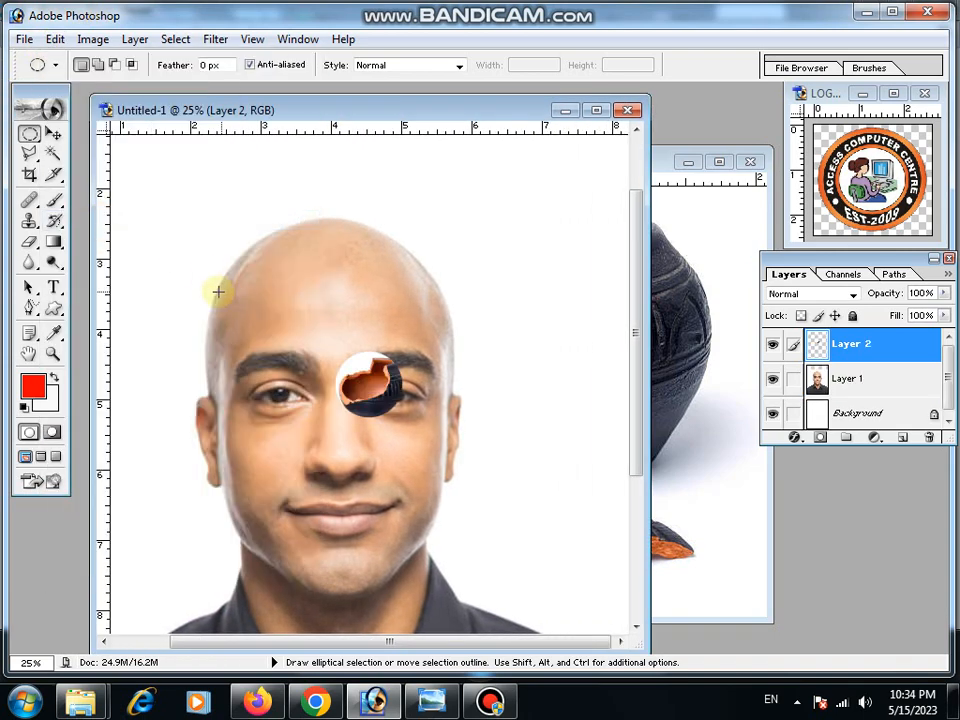
Move the pasted pot opening above the man's head and scale it up proportionally to about 351%.
{"action": "left_click", "coordinate": [54, 133]}
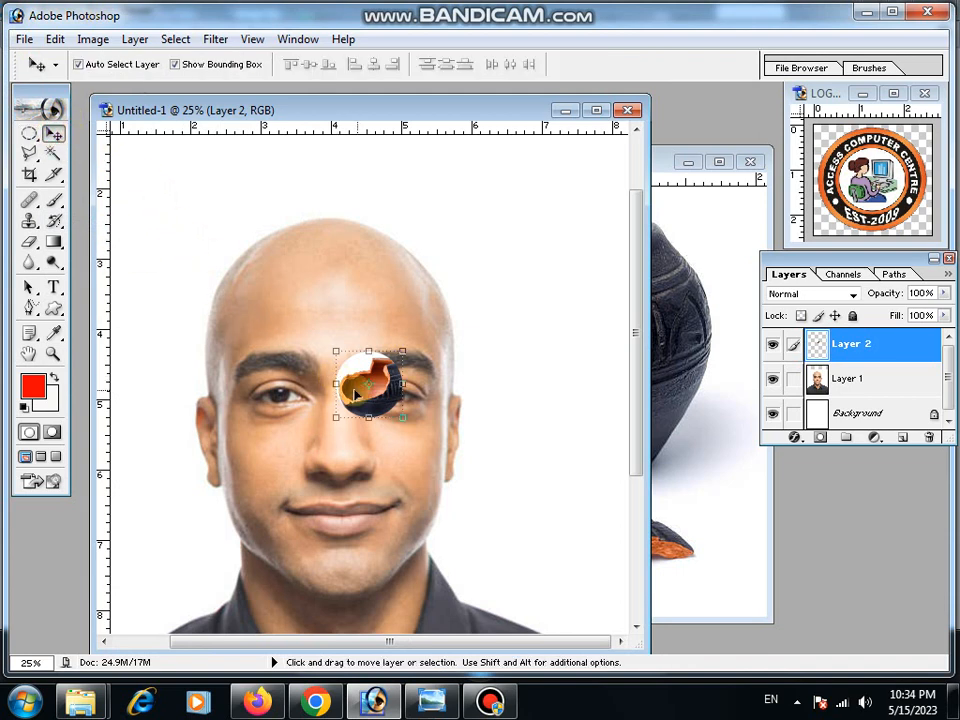
{"action": "left_click_drag", "start_coordinate": [366, 381], "coordinate": [228, 233]}
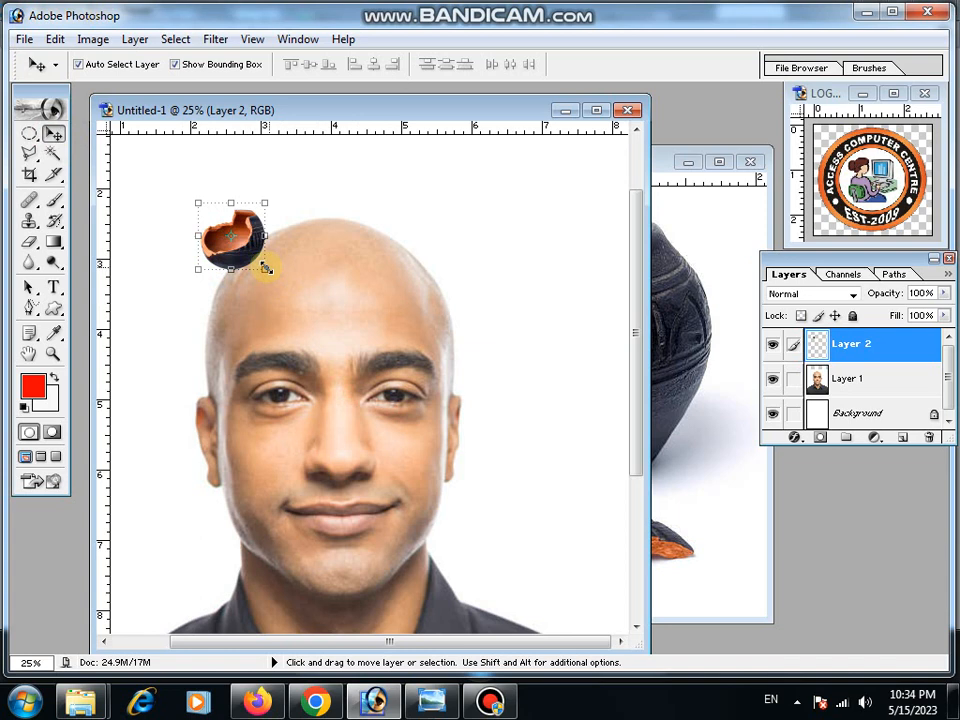
{"action": "key", "text": "shift"}
{"action": "left_click_drag", "start_coordinate": [265, 270], "coordinate": [416, 456]}
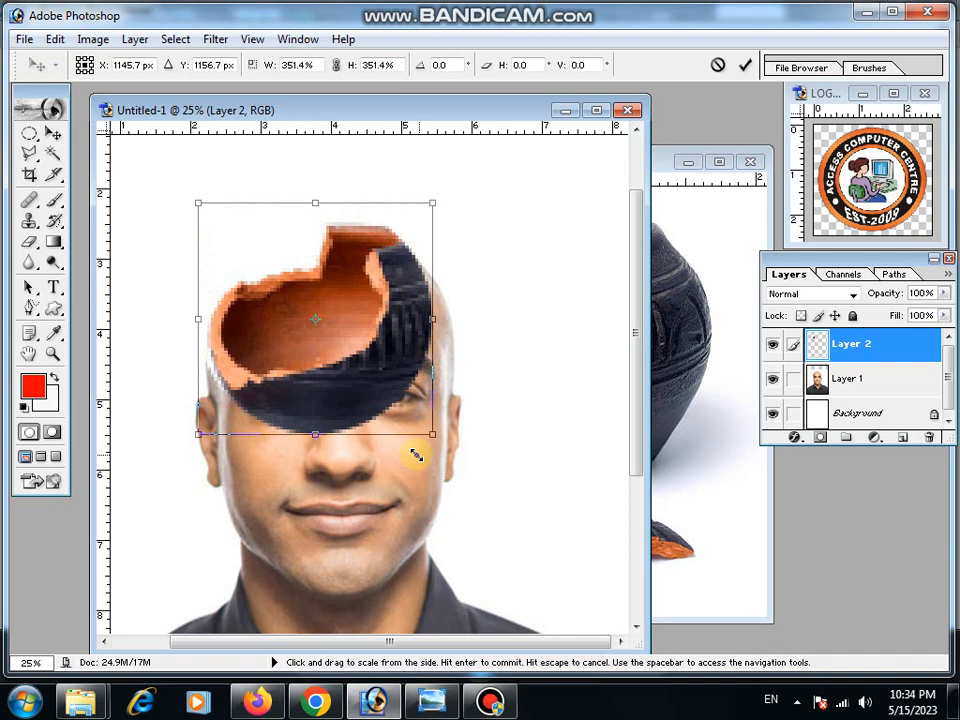
Reposition the pot opening over the top of the head, scale it to about 318%, and apply the transformation.
{"action": "left_click_drag", "start_coordinate": [377, 360], "coordinate": [393, 321]}
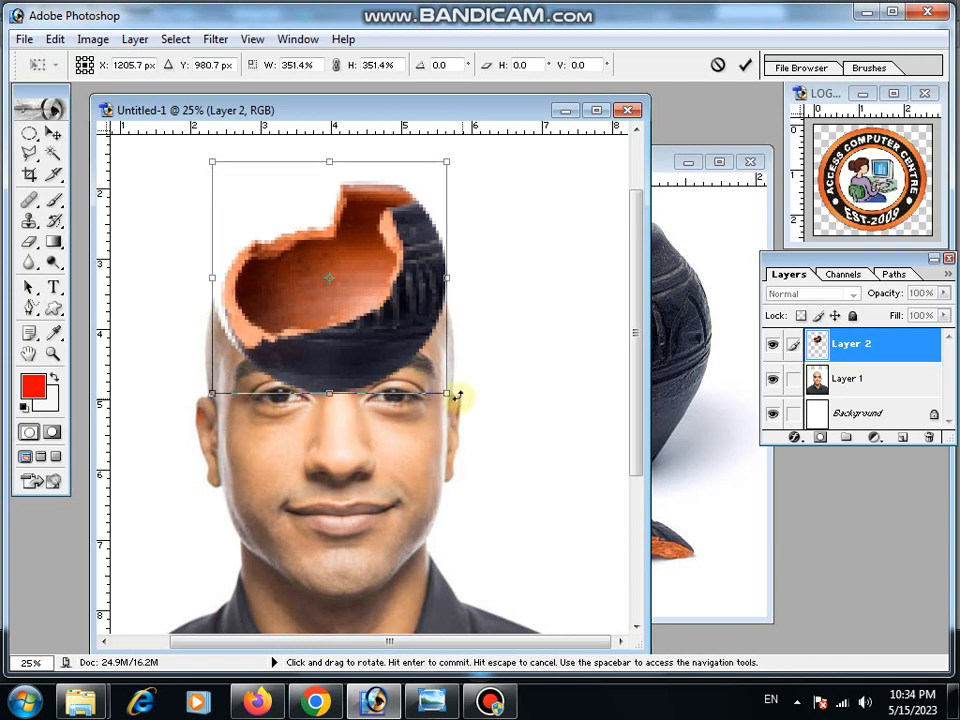
{"action": "left_click_drag", "start_coordinate": [449, 393], "coordinate": [441, 364]}
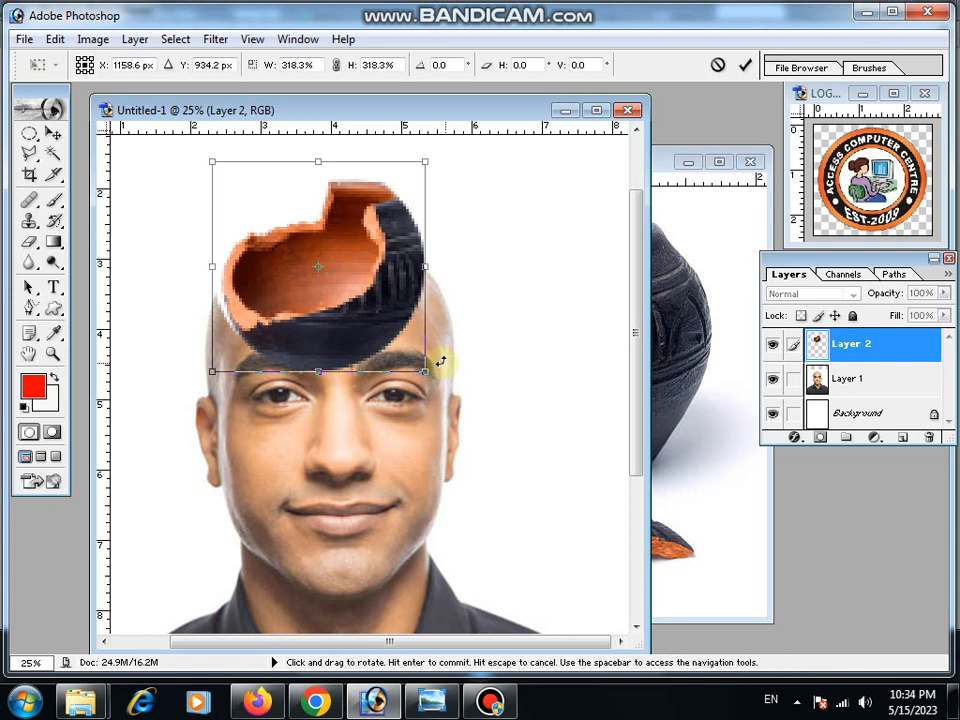
{"action": "left_click", "coordinate": [52, 136]}
{"action": "left_click", "coordinate": [421, 278]}
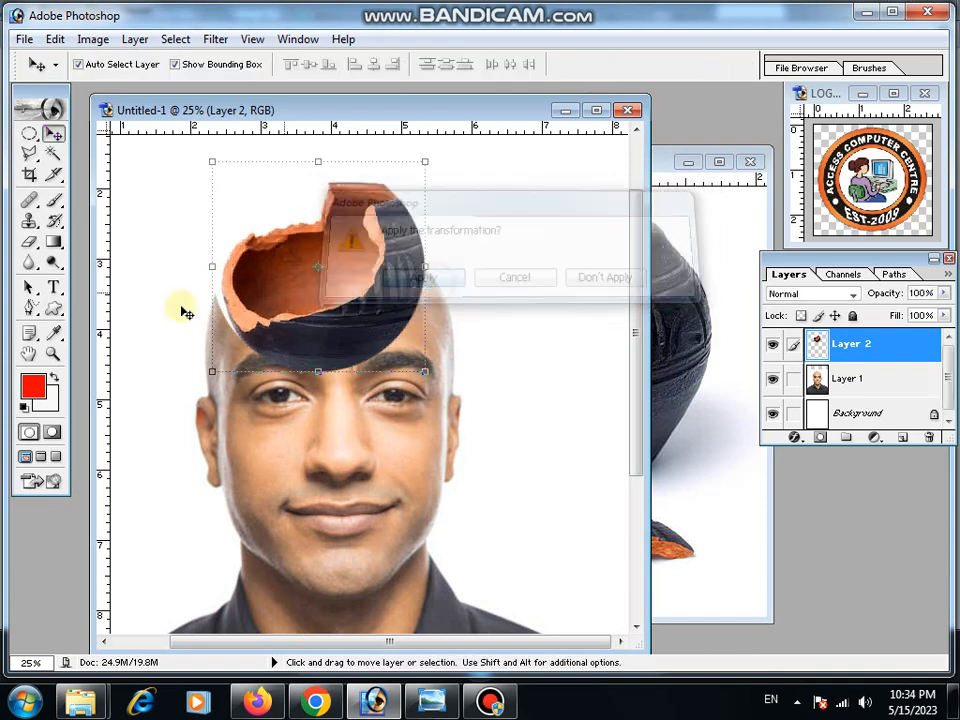
Set the eraser to an 87 px diameter and erase the pot's dark lower band where it meets the forehead.
{"action": "left_click", "coordinate": [52, 354]}
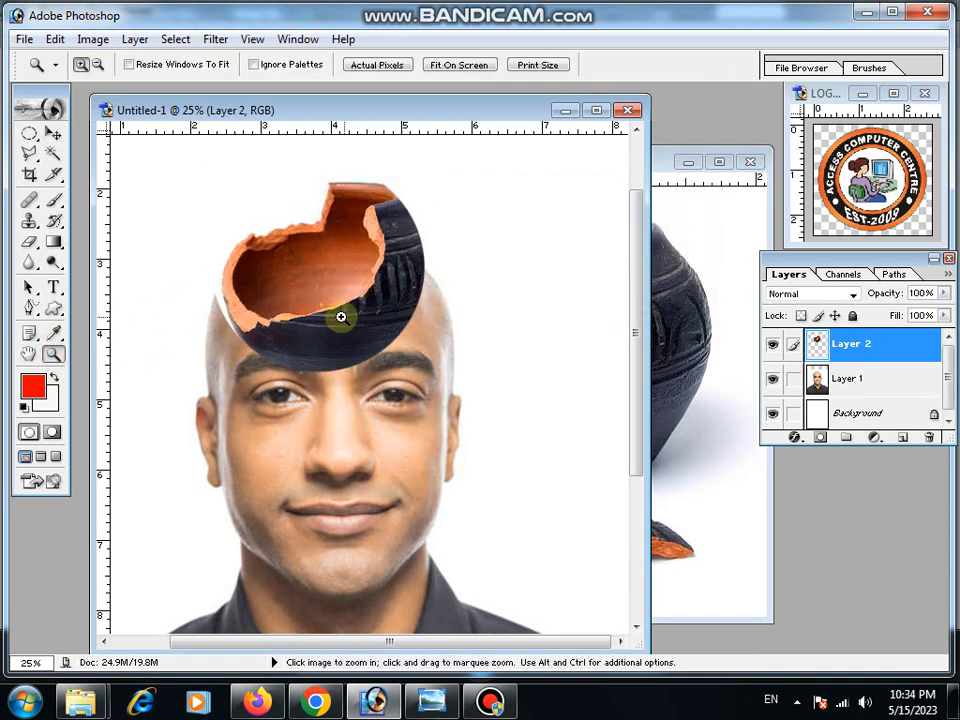
{"action": "left_click", "coordinate": [340, 306]}
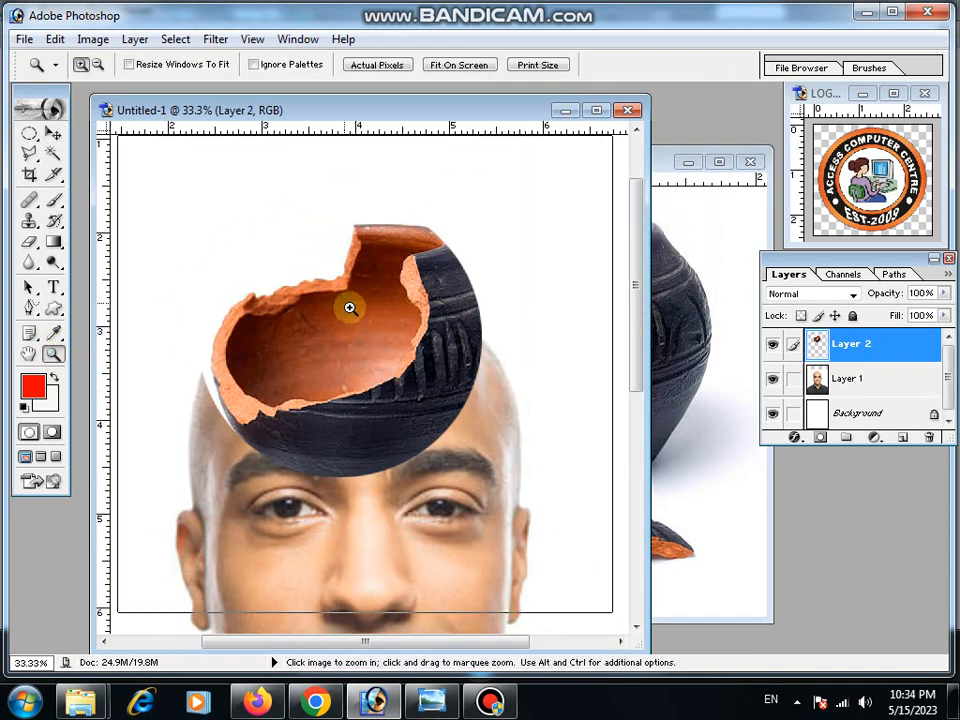
{"action": "left_click", "coordinate": [347, 305]}
{"action": "left_click_drag", "start_coordinate": [648, 302], "coordinate": [842, 574]}
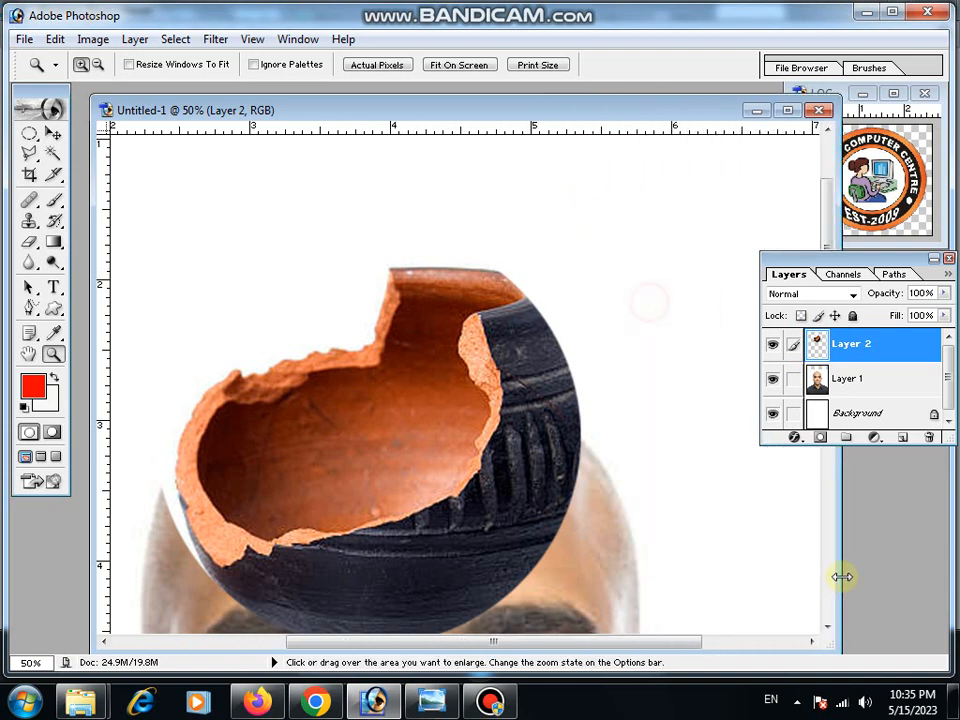
{"action": "scroll", "coordinate": [549, 484], "scroll_direction": "down", "scroll_amount": 3}
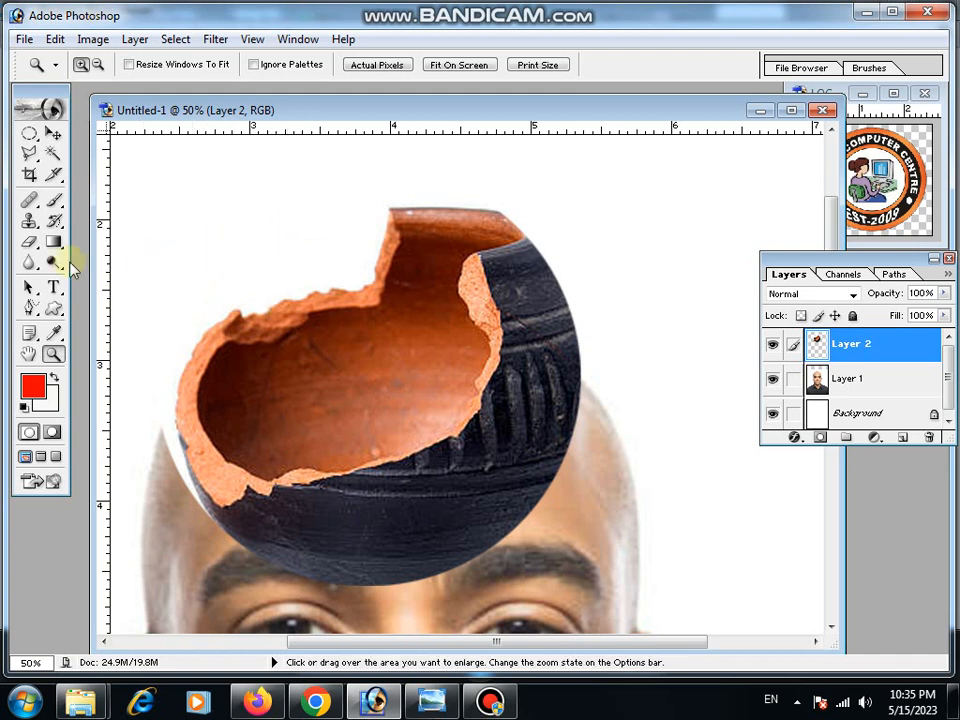
{"action": "left_click", "coordinate": [32, 243]}
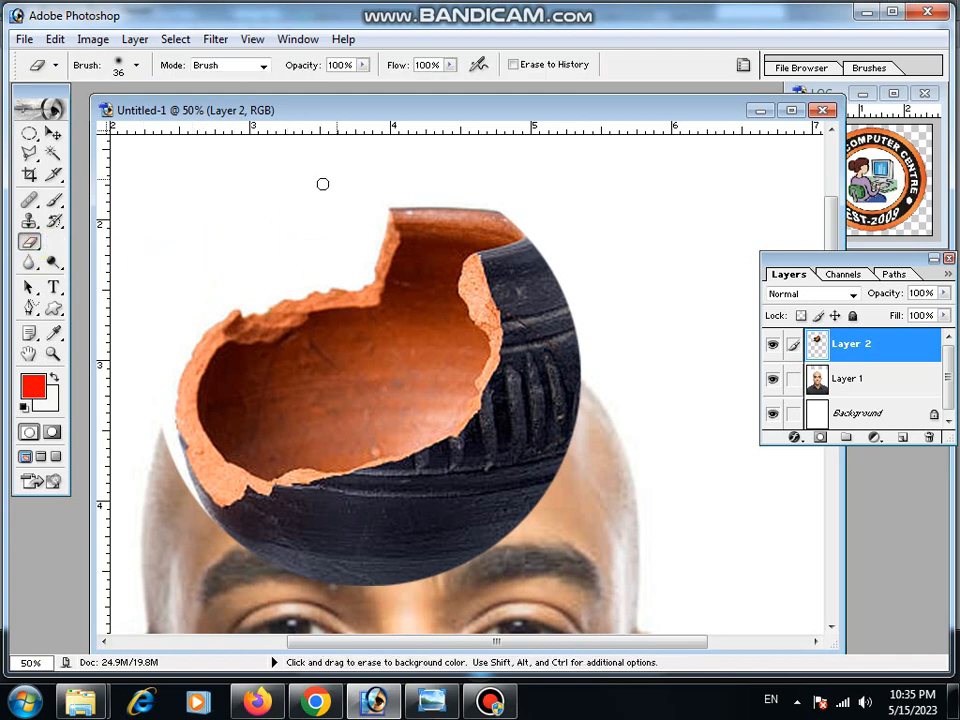
{"action": "left_click", "coordinate": [139, 67]}
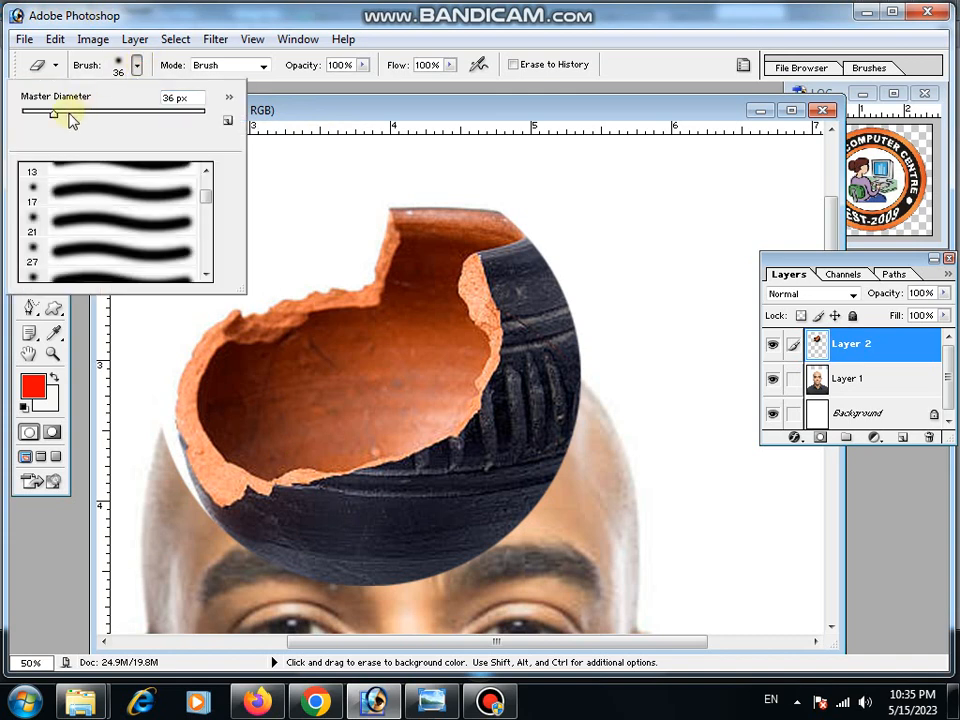
{"action": "left_click_drag", "start_coordinate": [56, 113], "coordinate": [91, 113]}
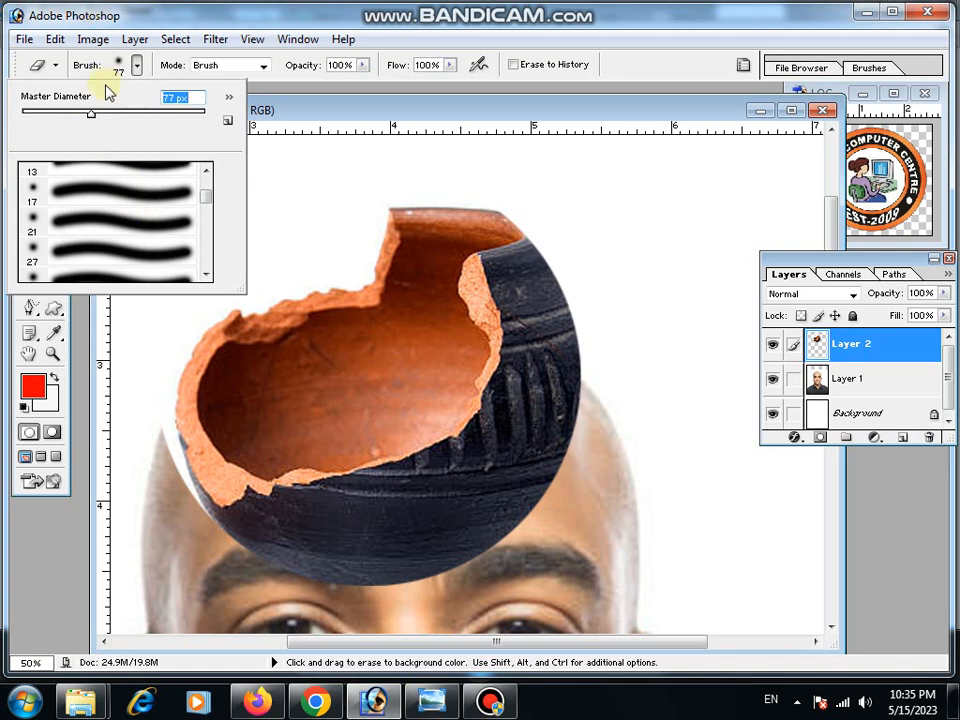
{"action": "left_click_drag", "start_coordinate": [101, 114], "coordinate": [102, 117]}
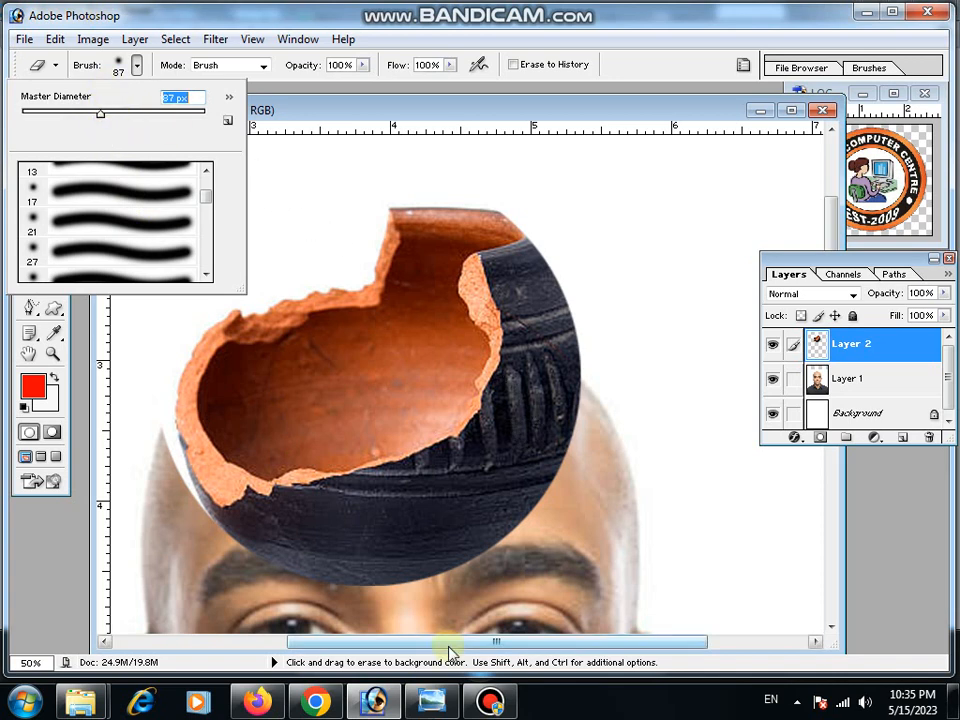
{"action": "left_click", "coordinate": [551, 516]}
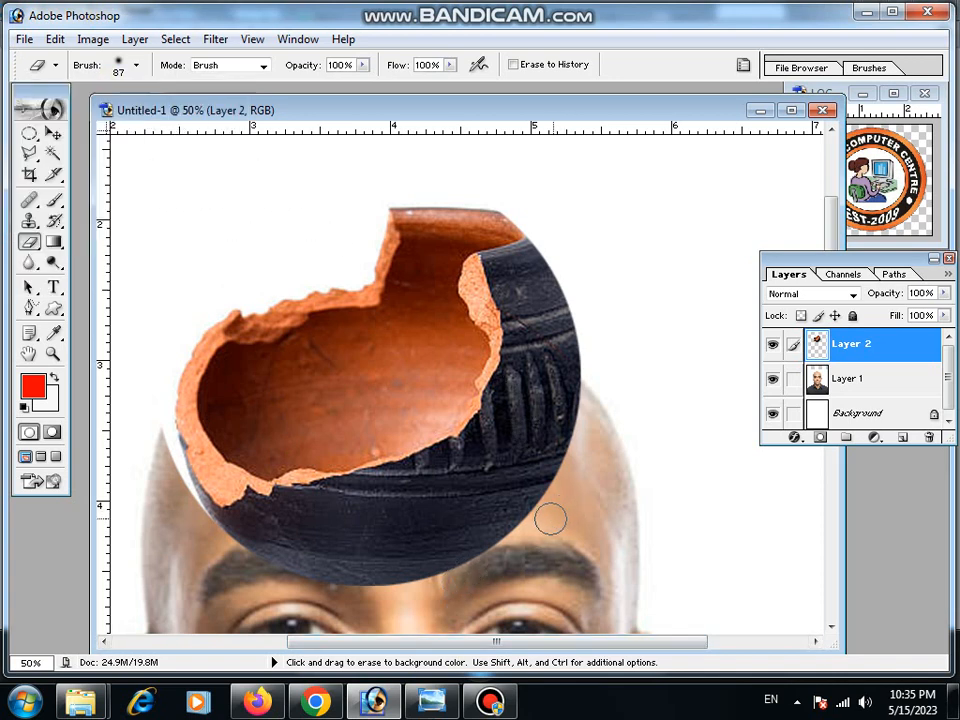
{"action": "mouse_move", "coordinate": [551, 516]}
{"action": "left_mouse_down"}
{"action": "mouse_move", "coordinate": [490, 552]}
{"action": "mouse_move", "coordinate": [410, 572]}
{"action": "mouse_move", "coordinate": [293, 570]}
{"action": "mouse_move", "coordinate": [239, 545]}
{"action": "left_mouse_up"}
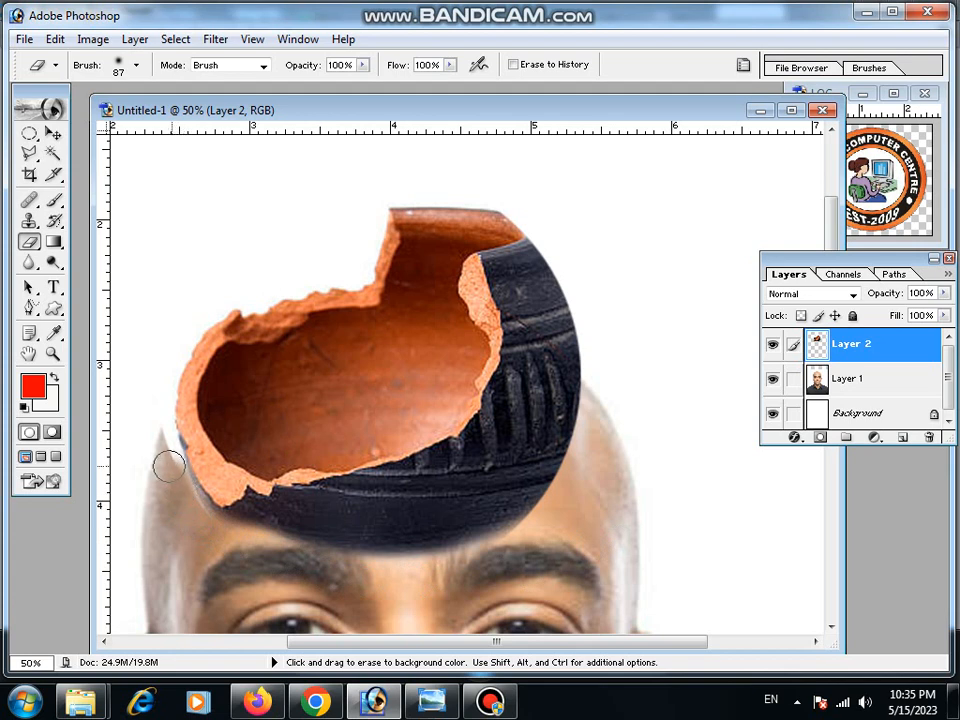
{"action": "mouse_move", "coordinate": [205, 502]}
{"action": "left_mouse_down"}
{"action": "mouse_move", "coordinate": [220, 536]}
{"action": "mouse_move", "coordinate": [298, 546]}
{"action": "mouse_move", "coordinate": [404, 541]}
{"action": "mouse_move", "coordinate": [557, 496]}
{"action": "left_mouse_up"}
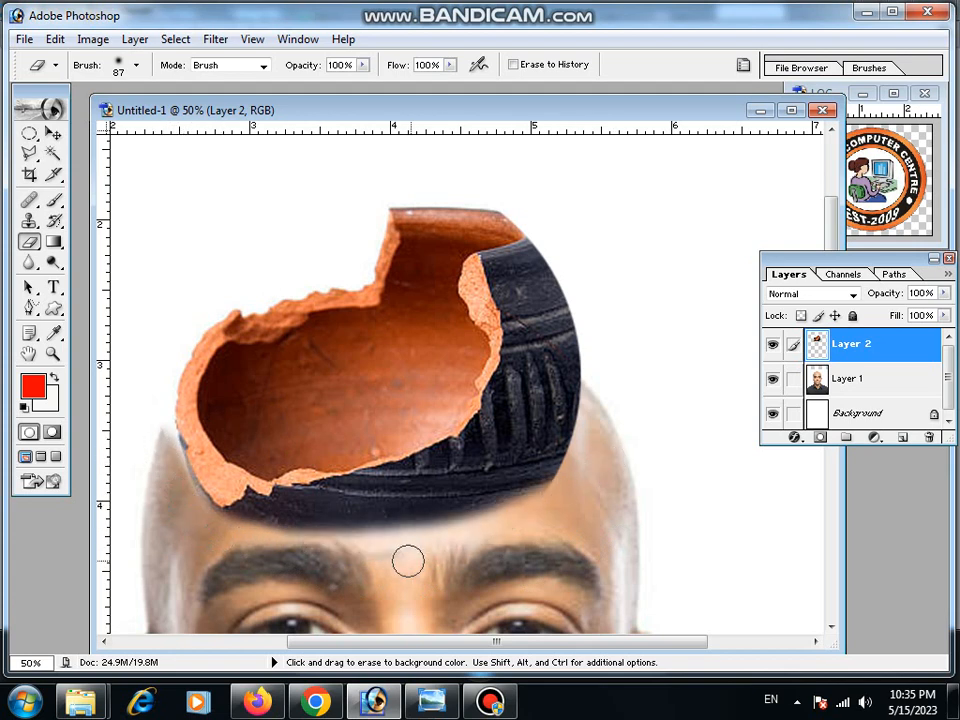
Erase the pot's dark outer side on the right, switching to a 44 px eraser for the remaining dark edges.
{"action": "mouse_move", "coordinate": [604, 405]}
{"action": "left_mouse_down"}
{"action": "mouse_move", "coordinate": [475, 502]}
{"action": "mouse_move", "coordinate": [301, 526]}
{"action": "mouse_move", "coordinate": [443, 515]}
{"action": "mouse_move", "coordinate": [613, 455]}
{"action": "mouse_move", "coordinate": [488, 504]}
{"action": "mouse_move", "coordinate": [532, 458]}
{"action": "mouse_move", "coordinate": [572, 347]}
{"action": "mouse_move", "coordinate": [577, 411]}
{"action": "mouse_move", "coordinate": [543, 516]}
{"action": "mouse_move", "coordinate": [555, 350]}
{"action": "mouse_move", "coordinate": [541, 396]}
{"action": "mouse_move", "coordinate": [481, 480]}
{"action": "mouse_move", "coordinate": [417, 507]}
{"action": "mouse_move", "coordinate": [451, 486]}
{"action": "mouse_move", "coordinate": [520, 402]}
{"action": "mouse_move", "coordinate": [454, 479]}
{"action": "mouse_move", "coordinate": [367, 507]}
{"action": "mouse_move", "coordinate": [232, 527]}
{"action": "left_mouse_up"}
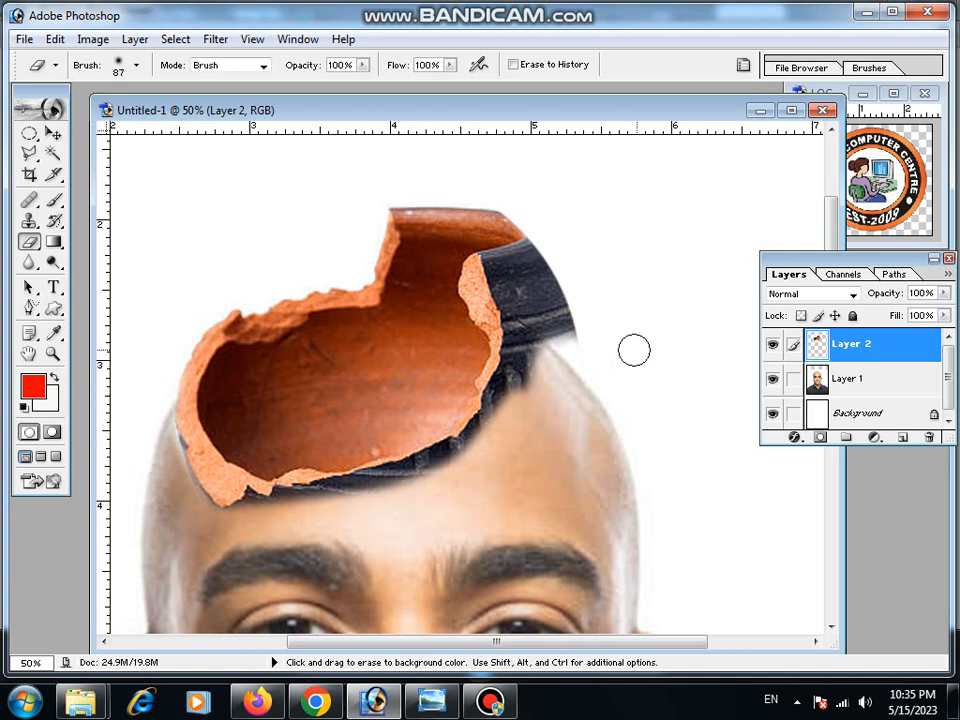
{"action": "mouse_move", "coordinate": [566, 360]}
{"action": "left_mouse_down"}
{"action": "mouse_move", "coordinate": [516, 263]}
{"action": "mouse_move", "coordinate": [426, 199]}
{"action": "mouse_move", "coordinate": [336, 216]}
{"action": "mouse_move", "coordinate": [516, 216]}
{"action": "mouse_move", "coordinate": [513, 231]}
{"action": "mouse_move", "coordinate": [585, 311]}
{"action": "mouse_move", "coordinate": [570, 321]}
{"action": "mouse_move", "coordinate": [544, 266]}
{"action": "mouse_move", "coordinate": [569, 395]}
{"action": "mouse_move", "coordinate": [531, 270]}
{"action": "mouse_move", "coordinate": [529, 386]}
{"action": "mouse_move", "coordinate": [559, 324]}
{"action": "mouse_move", "coordinate": [560, 433]}
{"action": "left_mouse_up"}
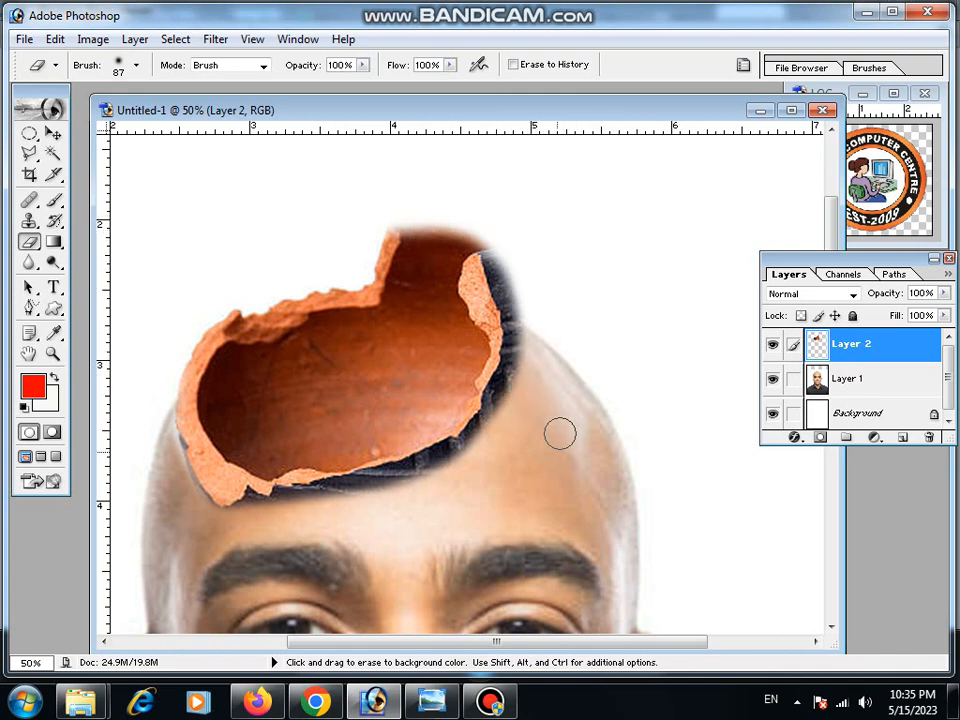
{"action": "left_click", "coordinate": [137, 65]}
{"action": "left_click", "coordinate": [61, 113]}
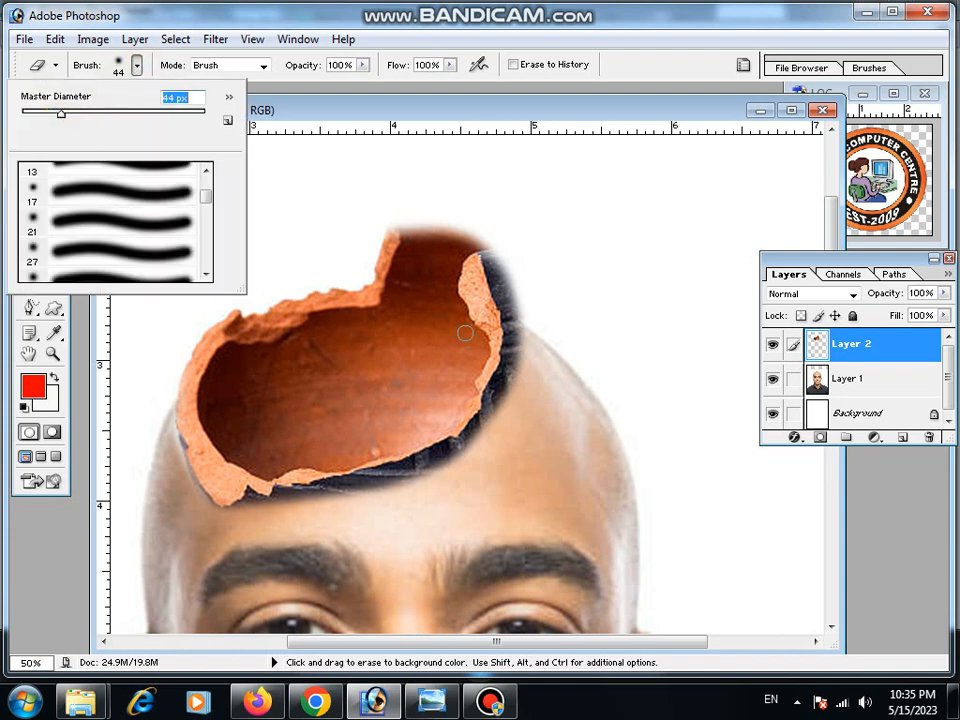
{"action": "left_click", "coordinate": [490, 265]}
{"action": "mouse_move", "coordinate": [497, 259]}
{"action": "left_mouse_down"}
{"action": "mouse_move", "coordinate": [509, 350]}
{"action": "mouse_move", "coordinate": [481, 430]}
{"action": "mouse_move", "coordinate": [432, 461]}
{"action": "mouse_move", "coordinate": [274, 502]}
{"action": "mouse_move", "coordinate": [482, 460]}
{"action": "mouse_move", "coordinate": [310, 492]}
{"action": "mouse_move", "coordinate": [374, 497]}
{"action": "mouse_move", "coordinate": [473, 473]}
{"action": "mouse_move", "coordinate": [310, 498]}
{"action": "left_mouse_up"}
{"action": "mouse_move", "coordinate": [519, 257]}
{"action": "left_mouse_down"}
{"action": "mouse_move", "coordinate": [514, 362]}
{"action": "mouse_move", "coordinate": [495, 430]}
{"action": "left_mouse_up"}
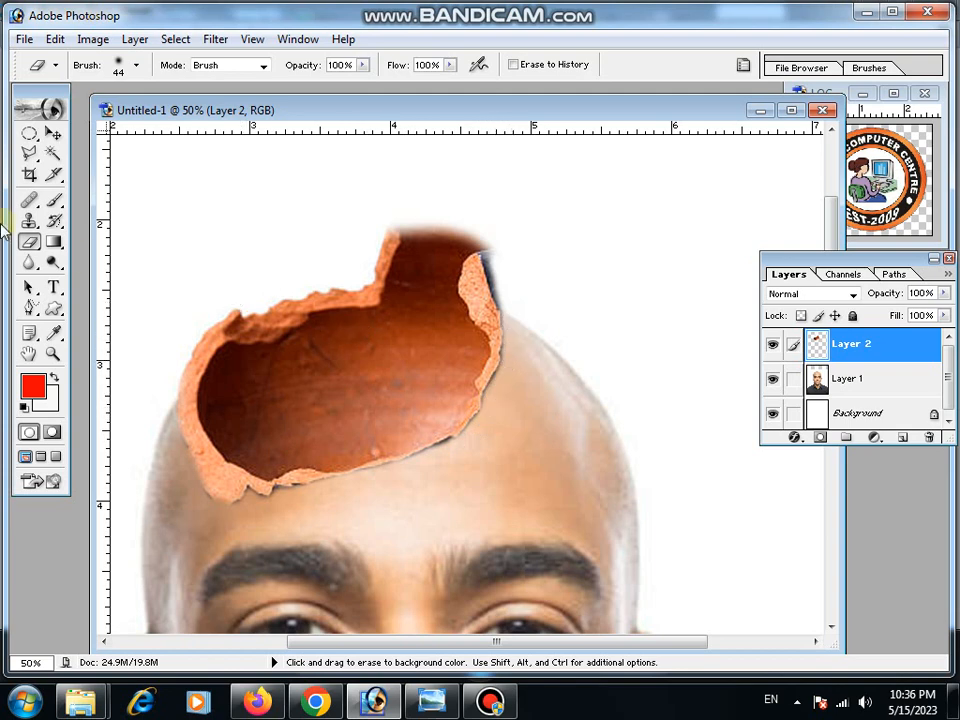
Stretch the pot opening horizontally to about 112%, nudge it down onto the head, and apply the transformation.
{"action": "left_click", "coordinate": [53, 133]}
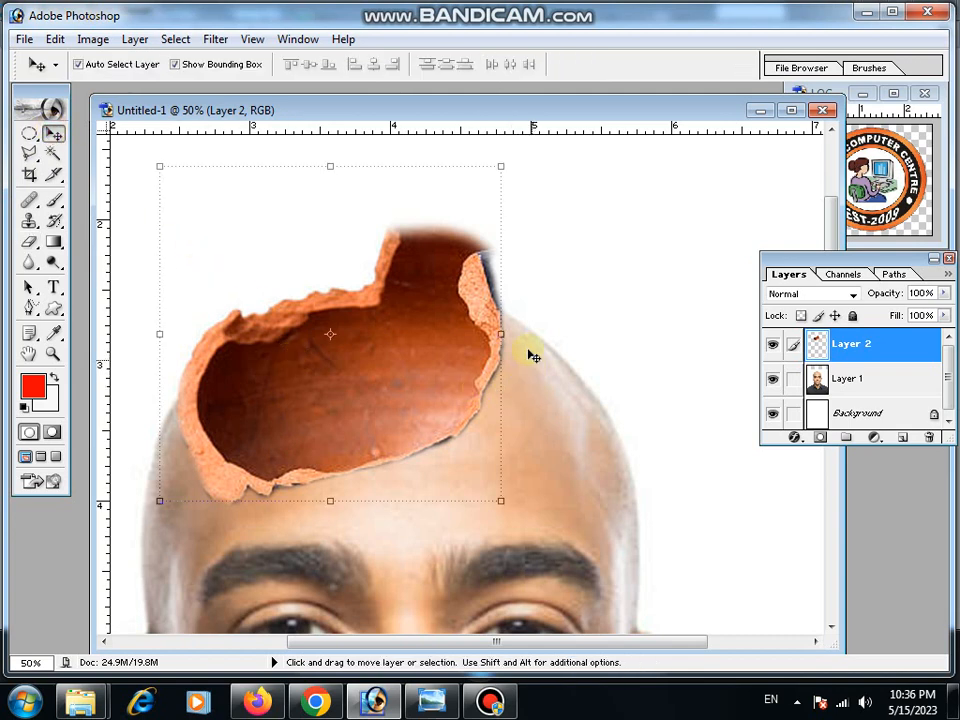
{"action": "left_click_drag", "start_coordinate": [502, 333], "coordinate": [546, 403]}
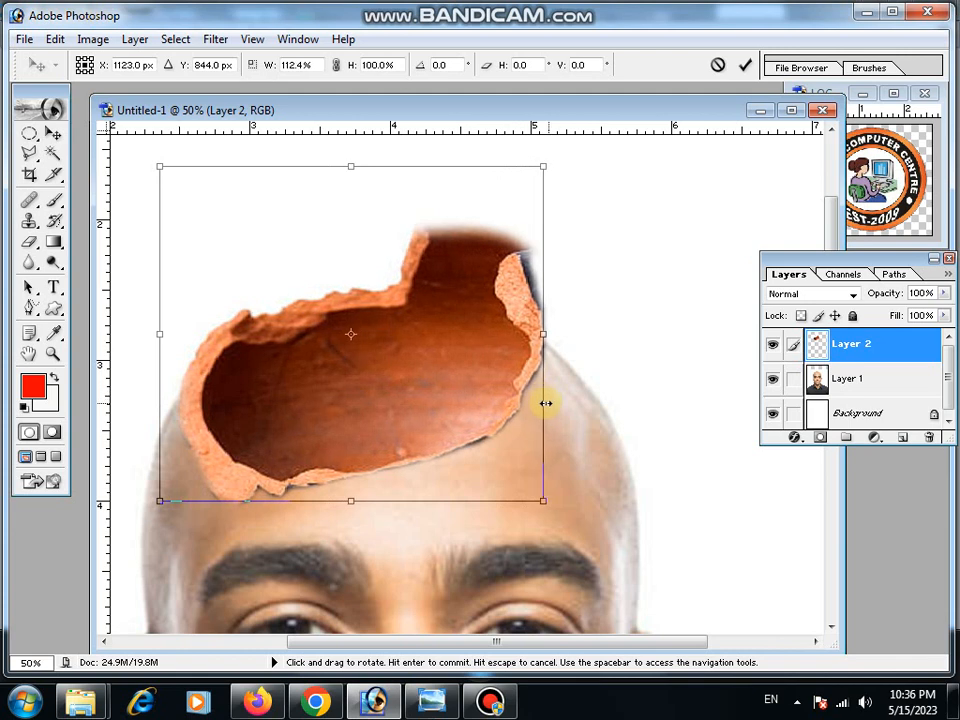
{"action": "key", "text": "Down"}
{"action": "key", "text": "Down"}
{"action": "key", "text": "Down"}
{"action": "key", "text": "Down"}
{"action": "key", "text": "Down"}
{"action": "key", "text": "Down"}
{"action": "key", "text": "Down"}
{"action": "key", "text": "Down"}
{"action": "key", "text": "Down"}
{"action": "key", "text": "Down"}
{"action": "key", "text": "Down"}
{"action": "key", "text": "Down"}
{"action": "key", "text": "Down"}
{"action": "key", "text": "Down"}
{"action": "key", "text": "Down"}
{"action": "key", "text": "Down"}
{"action": "key", "text": "Down"}
{"action": "key", "text": "Down"}
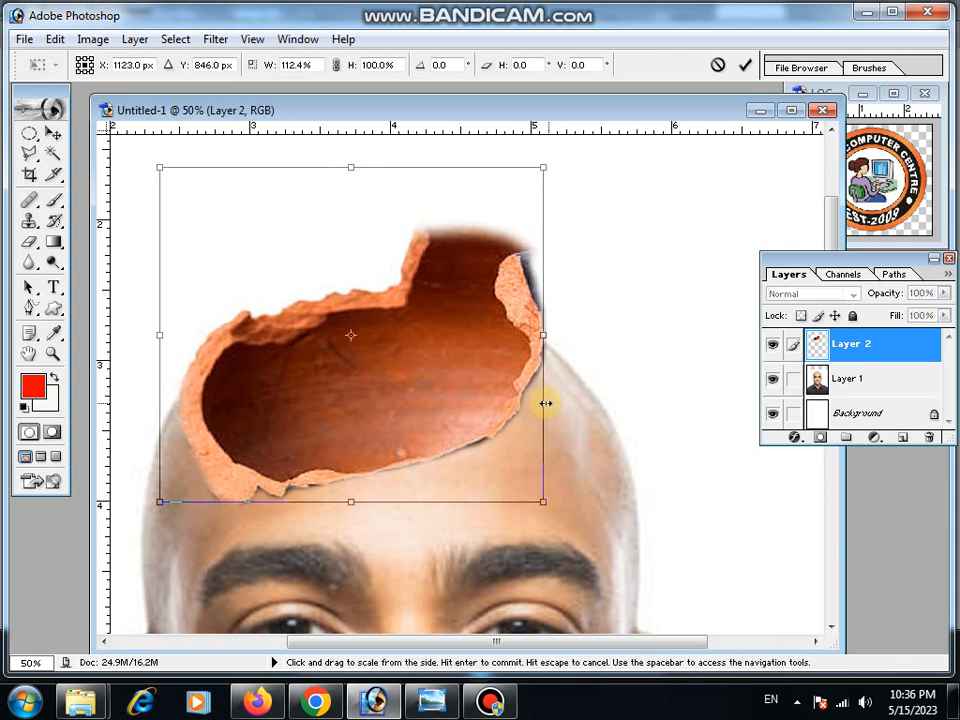
{"action": "key", "text": "Down"}
{"action": "key", "text": "Down"}
{"action": "key", "text": "Down"}
{"action": "key", "text": "Down"}
{"action": "key", "text": "Down"}
{"action": "key", "text": "Down"}
{"action": "key", "text": "Down"}
{"action": "key", "text": "Down"}
{"action": "key", "text": "Down"}
{"action": "key", "text": "Down"}
{"action": "key", "text": "Down"}
{"action": "key", "text": "Down"}
{"action": "key", "text": "Down"}
{"action": "key", "text": "Down"}
{"action": "key", "text": "Down"}
{"action": "key", "text": "Down"}
{"action": "key", "text": "Down"}
{"action": "key", "text": "Down"}
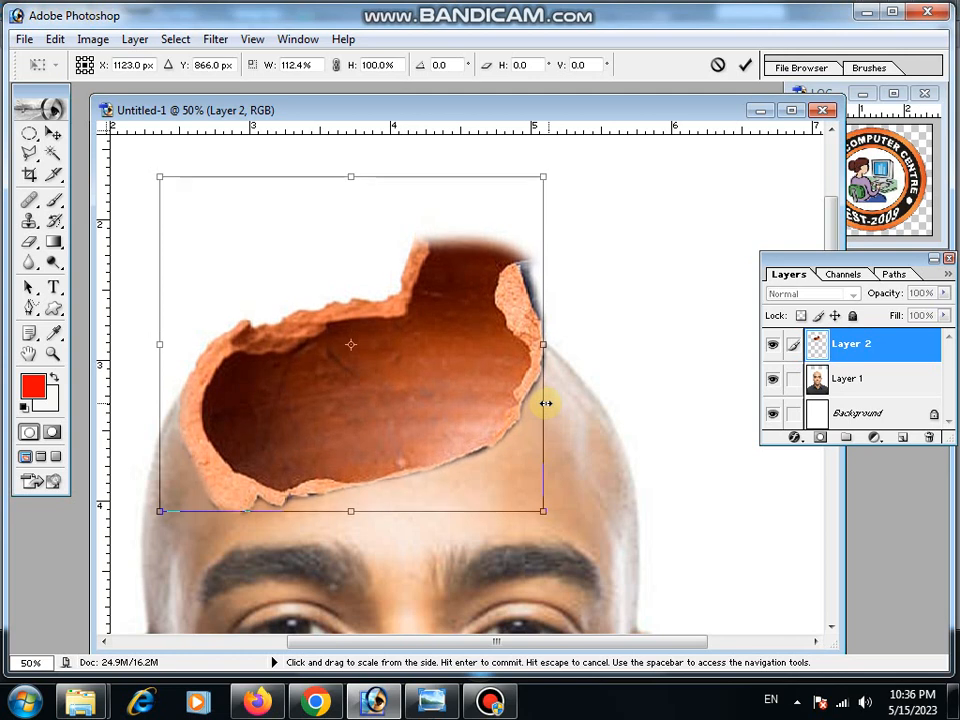
{"action": "key", "text": "Down"}
{"action": "key", "text": "Down"}
{"action": "key", "text": "Down"}
{"action": "key", "text": "Down"}
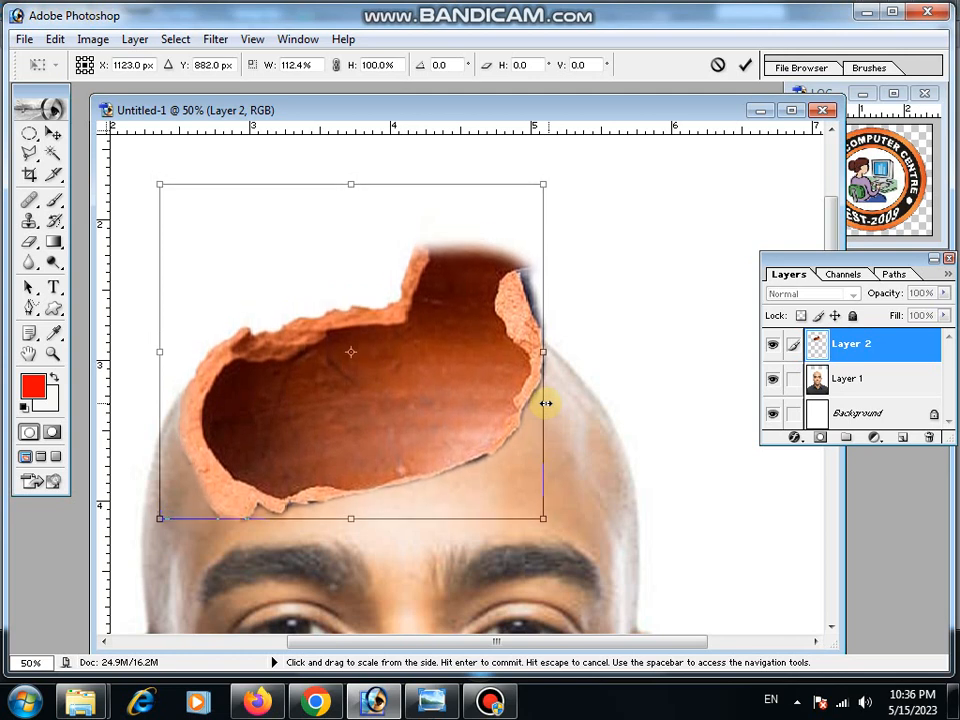
{"action": "key", "text": "Up"}
{"action": "key", "text": "Up"}
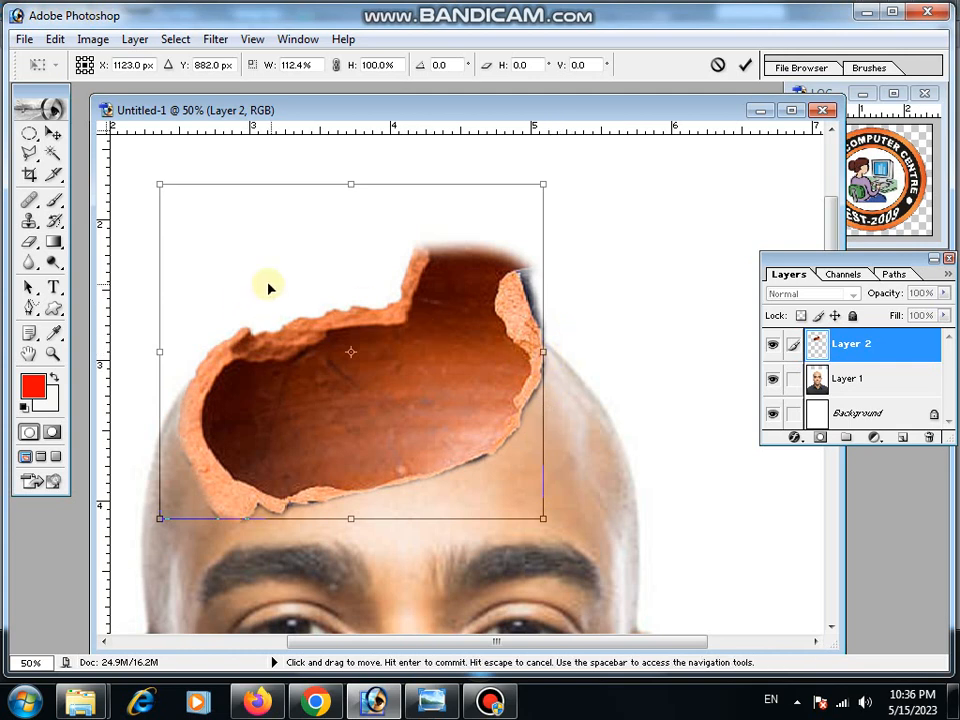
{"action": "left_click", "coordinate": [53, 133]}
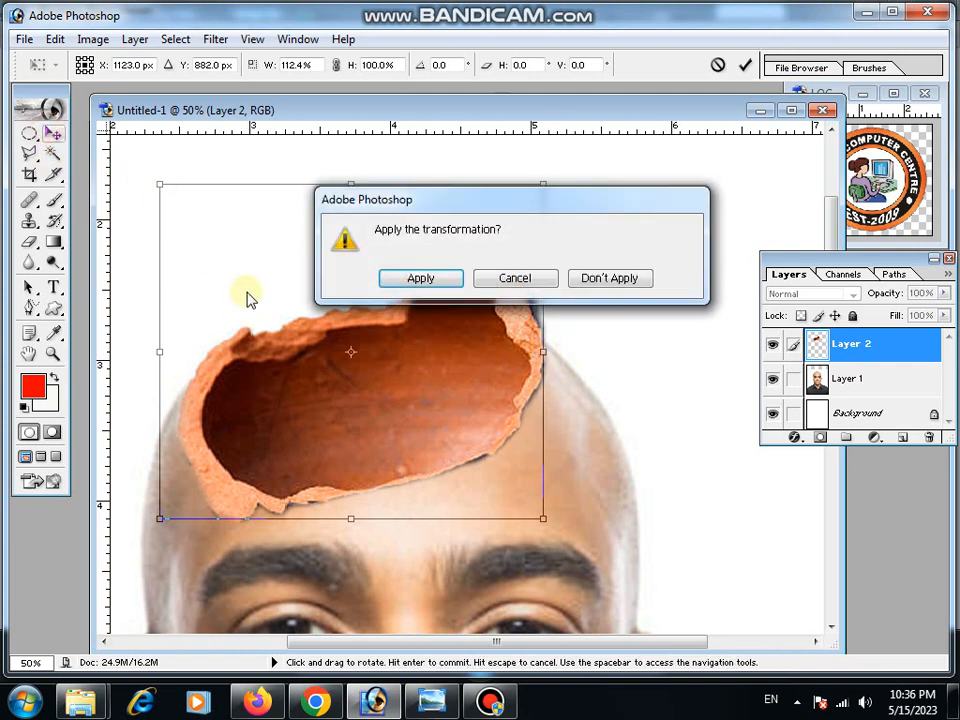
{"action": "left_click", "coordinate": [402, 278]}
Erase the faint leftover edges above the pot opening, then undo the last eraser stroke.
{"action": "left_click", "coordinate": [30, 244]}
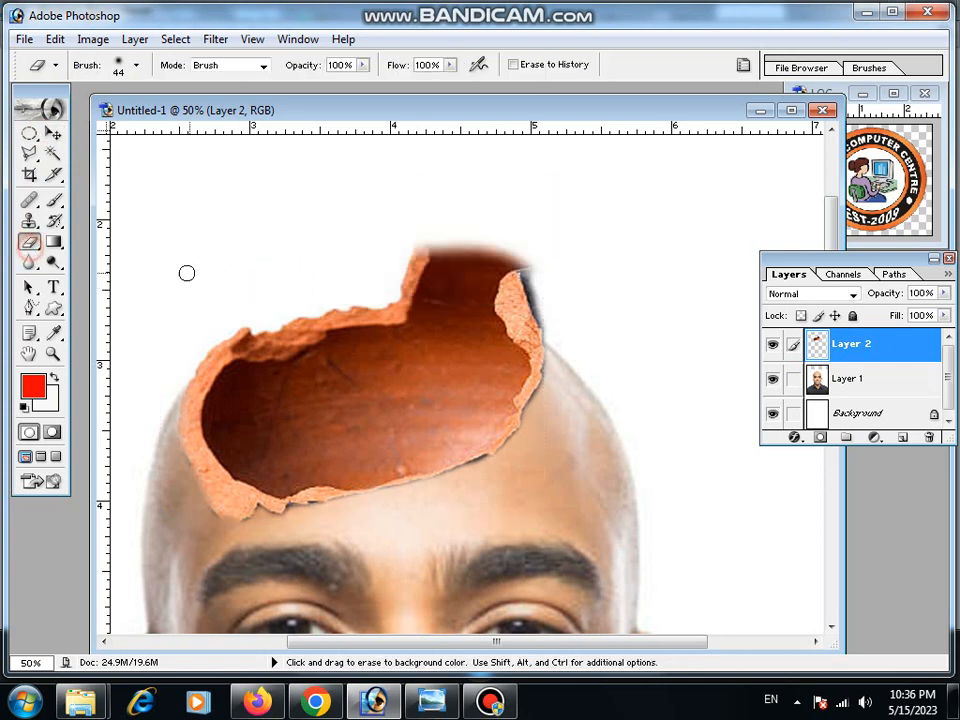
{"action": "mouse_move", "coordinate": [548, 302]}
{"action": "left_mouse_down"}
{"action": "mouse_move", "coordinate": [409, 266]}
{"action": "mouse_move", "coordinate": [471, 258]}
{"action": "mouse_move", "coordinate": [544, 288]}
{"action": "mouse_move", "coordinate": [471, 259]}
{"action": "mouse_move", "coordinate": [385, 249]}
{"action": "mouse_move", "coordinate": [481, 255]}
{"action": "mouse_move", "coordinate": [562, 296]}
{"action": "mouse_move", "coordinate": [467, 228]}
{"action": "mouse_move", "coordinate": [549, 328]}
{"action": "mouse_move", "coordinate": [515, 311]}
{"action": "mouse_move", "coordinate": [500, 290]}
{"action": "mouse_move", "coordinate": [544, 318]}
{"action": "left_mouse_up"}
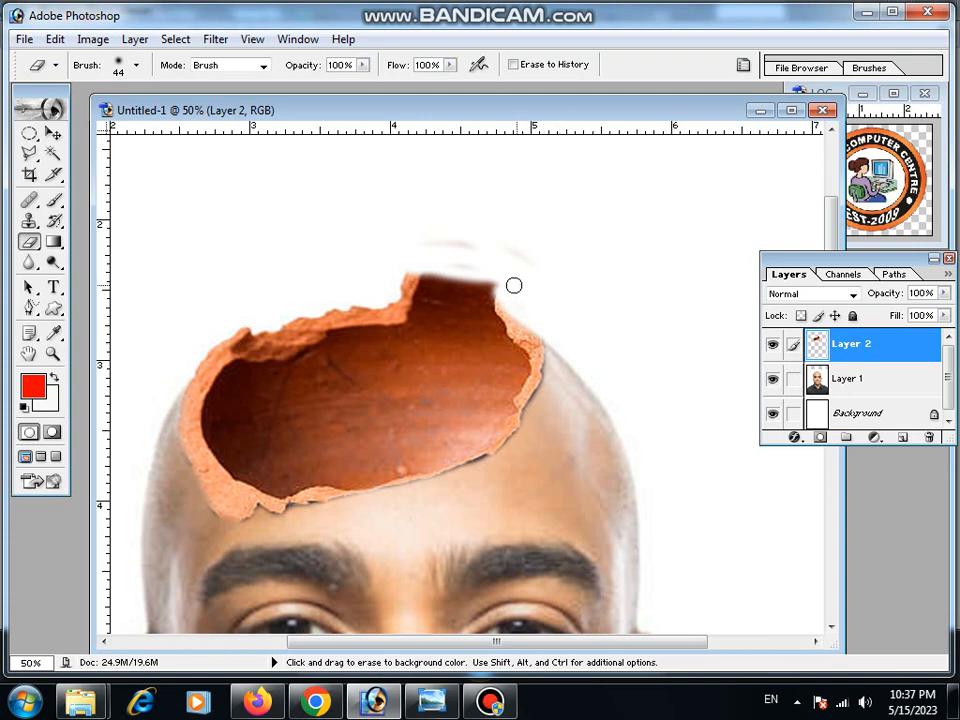
{"action": "mouse_move", "coordinate": [513, 285]}
{"action": "left_mouse_down"}
{"action": "mouse_move", "coordinate": [476, 266]}
{"action": "mouse_move", "coordinate": [516, 302]}
{"action": "mouse_move", "coordinate": [474, 272]}
{"action": "mouse_move", "coordinate": [443, 265]}
{"action": "mouse_move", "coordinate": [541, 312]}
{"action": "left_mouse_up"}
{"action": "mouse_move", "coordinate": [479, 293]}
{"action": "left_mouse_down"}
{"action": "mouse_move", "coordinate": [418, 272]}
{"action": "mouse_move", "coordinate": [362, 272]}
{"action": "mouse_move", "coordinate": [431, 273]}
{"action": "mouse_move", "coordinate": [506, 304]}
{"action": "left_mouse_up"}
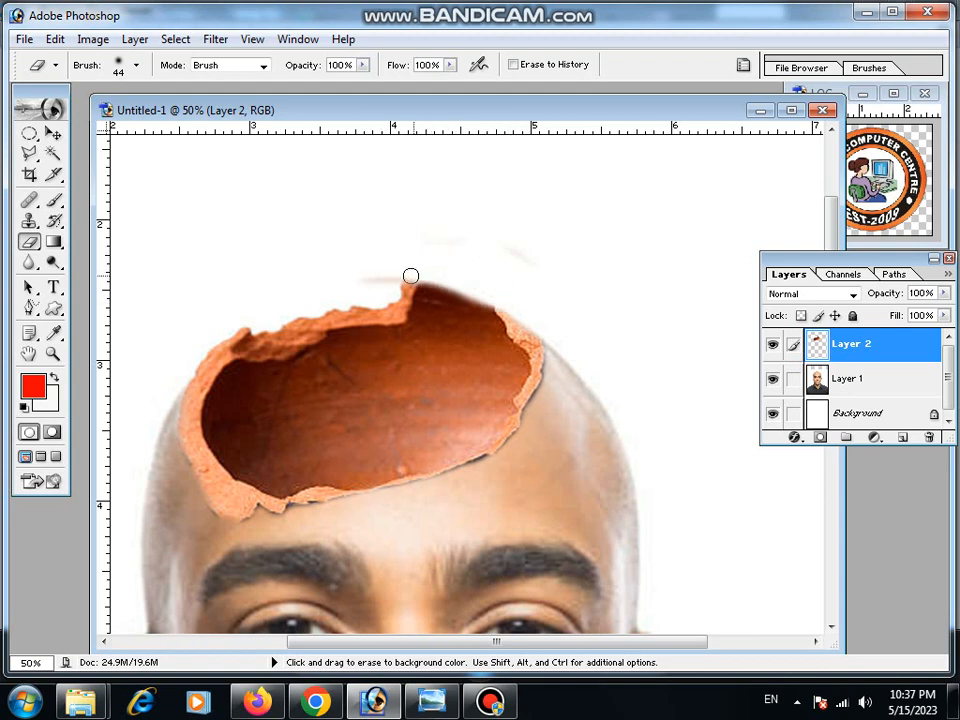
{"action": "left_click_drag", "start_coordinate": [410, 275], "coordinate": [343, 285]}
{"action": "key", "text": "ctrl+z"}
Zoom out to review the whole cracked-head composite.
{"action": "left_click", "coordinate": [51, 354]}
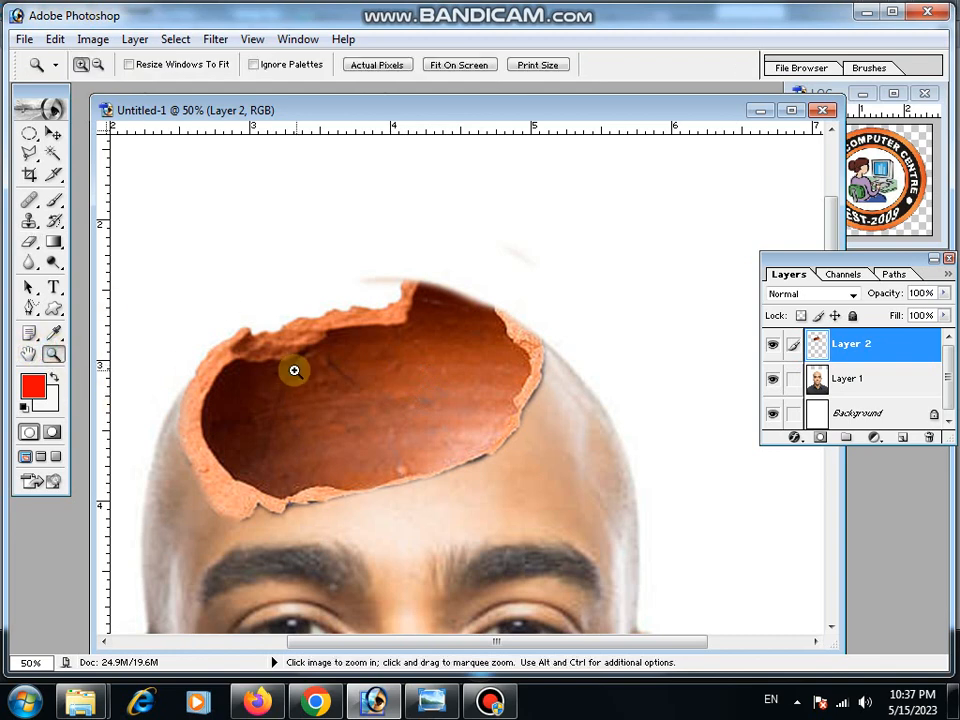
{"action": "left_click", "coordinate": [361, 376], "text": "alt"}
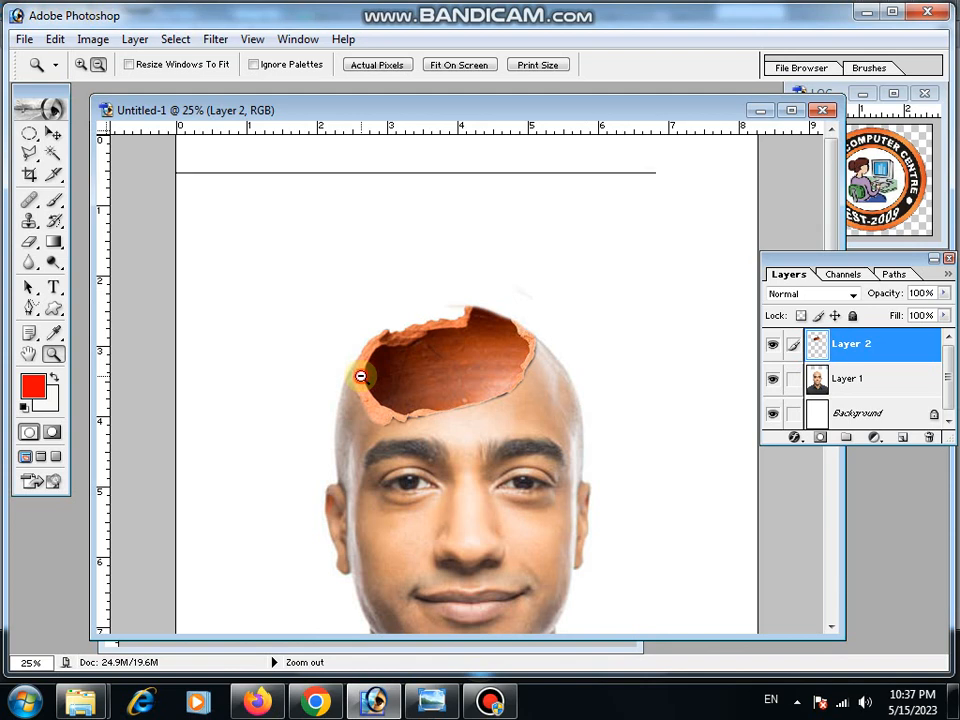
{"action": "left_click", "coordinate": [361, 376], "text": "alt"}
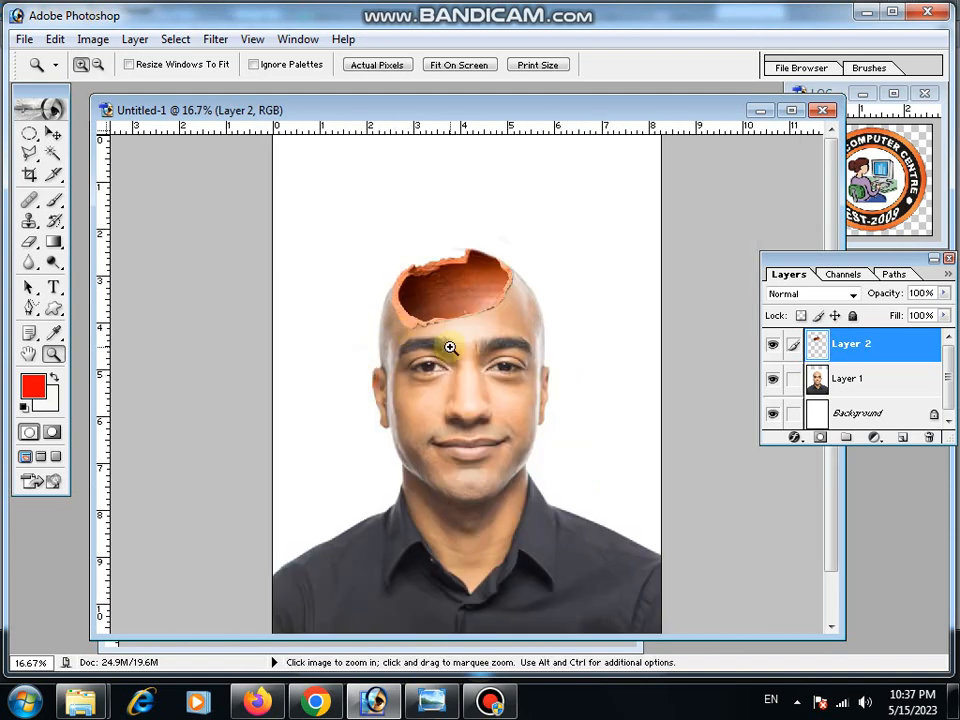
{"action": "left_click", "coordinate": [484, 320]}
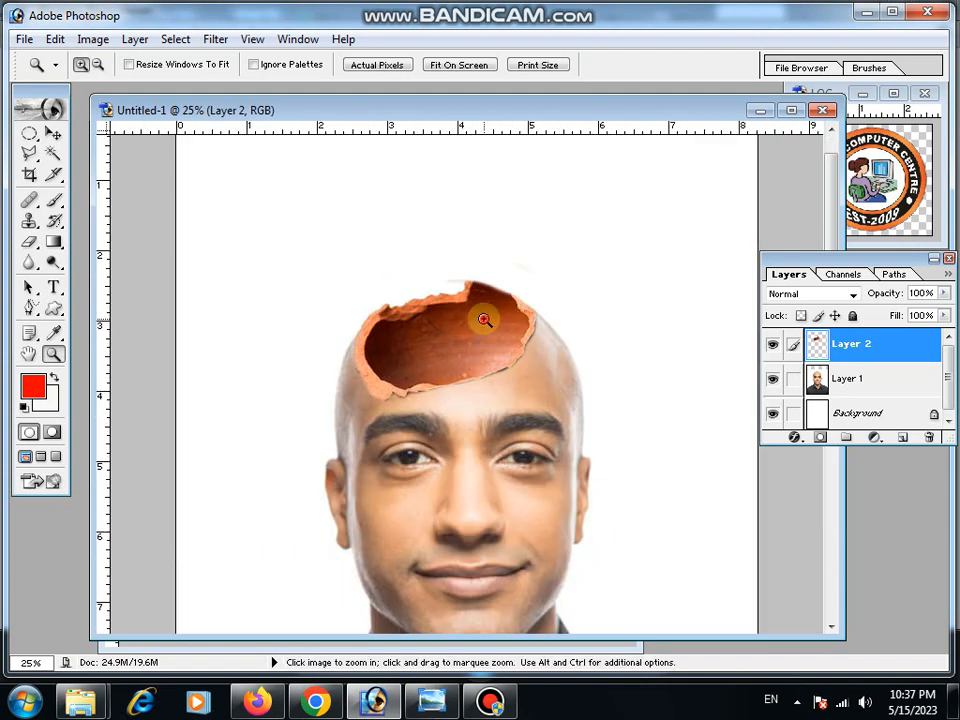
Scale the pot opening to about 102% width and 102.5% height around the head, then apply the transformation.
{"action": "left_click", "coordinate": [484, 320]}
{"action": "left_click", "coordinate": [53, 133]}
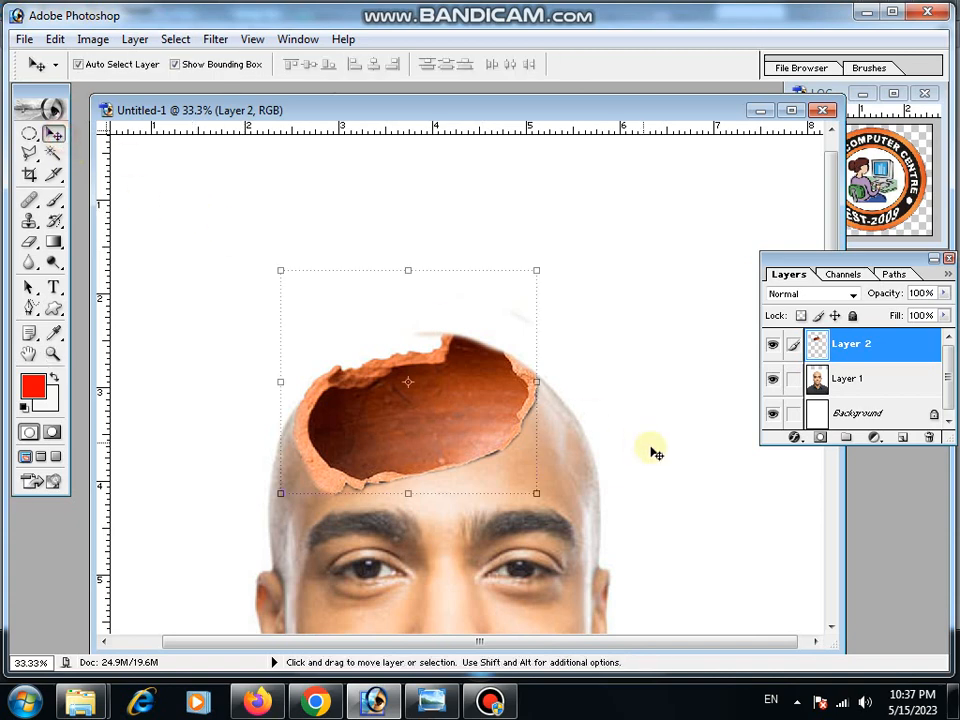
{"action": "left_click_drag", "start_coordinate": [542, 382], "coordinate": [548, 397]}
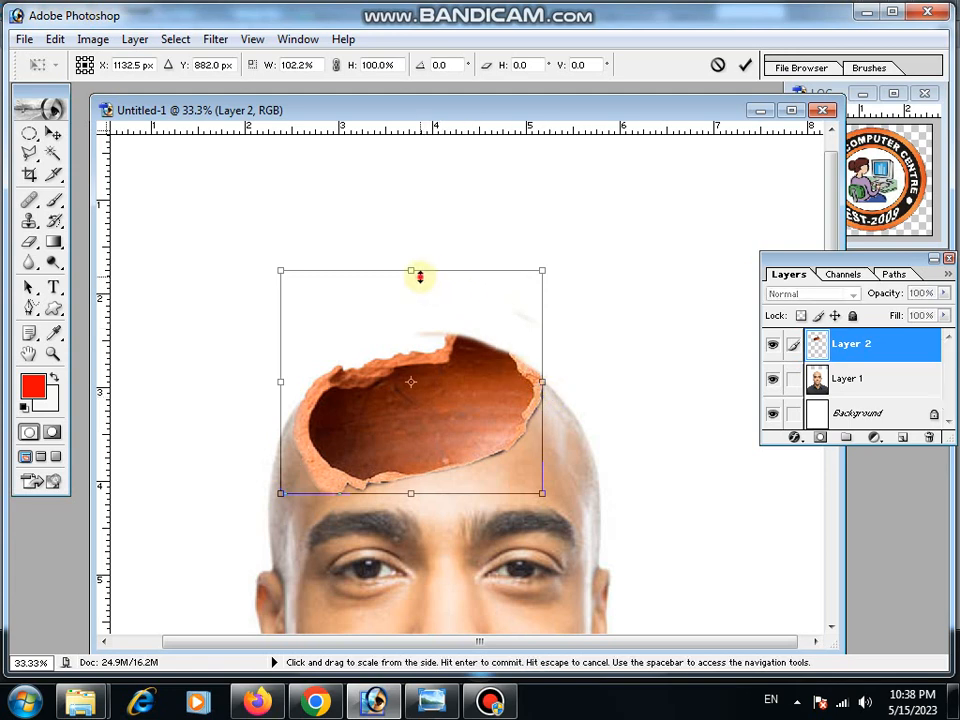
{"action": "mouse_move", "coordinate": [420, 277]}
{"action": "left_mouse_down"}
{"action": "mouse_move", "coordinate": [420, 261]}
{"action": "mouse_move", "coordinate": [420, 271]}
{"action": "left_mouse_up"}
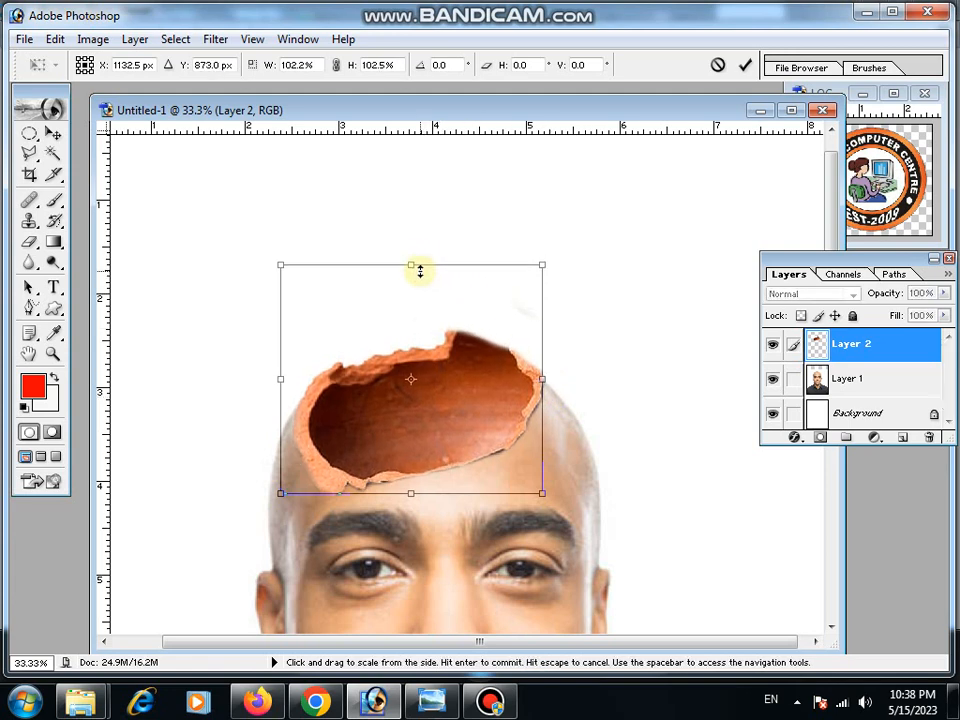
{"action": "key", "text": "Return"}
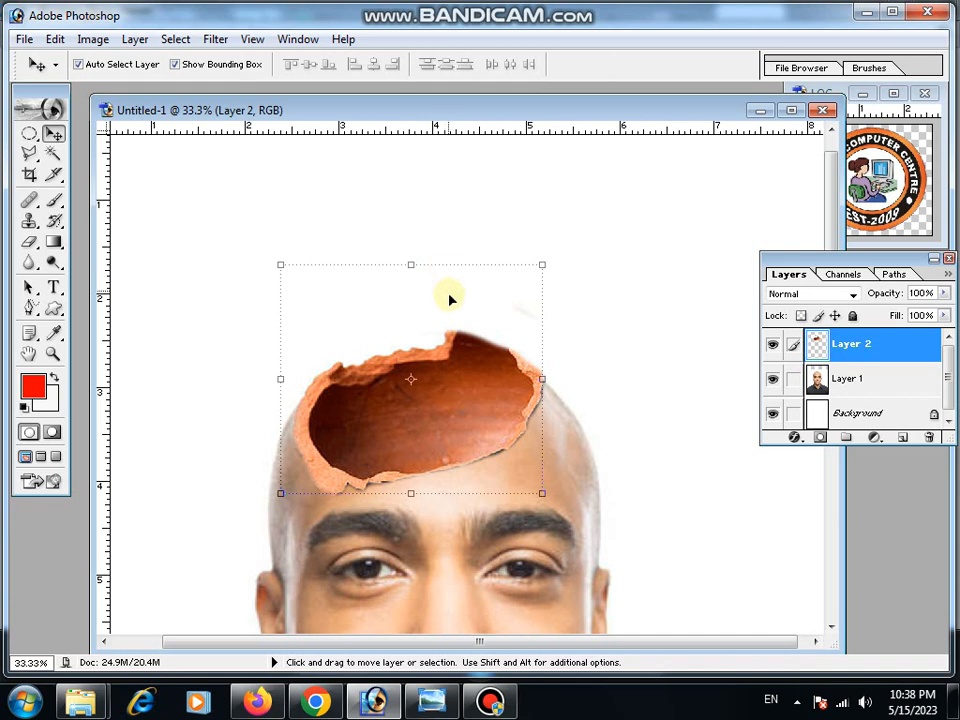
{"action": "left_click", "coordinate": [493, 705]}
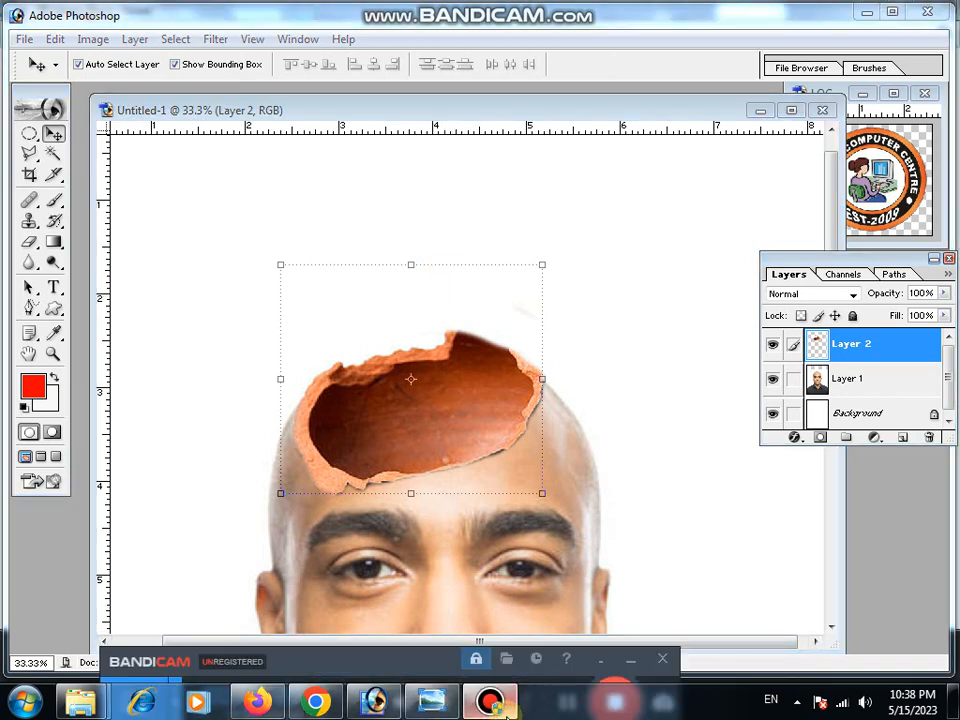
{"action": "left_click", "coordinate": [492, 704]}
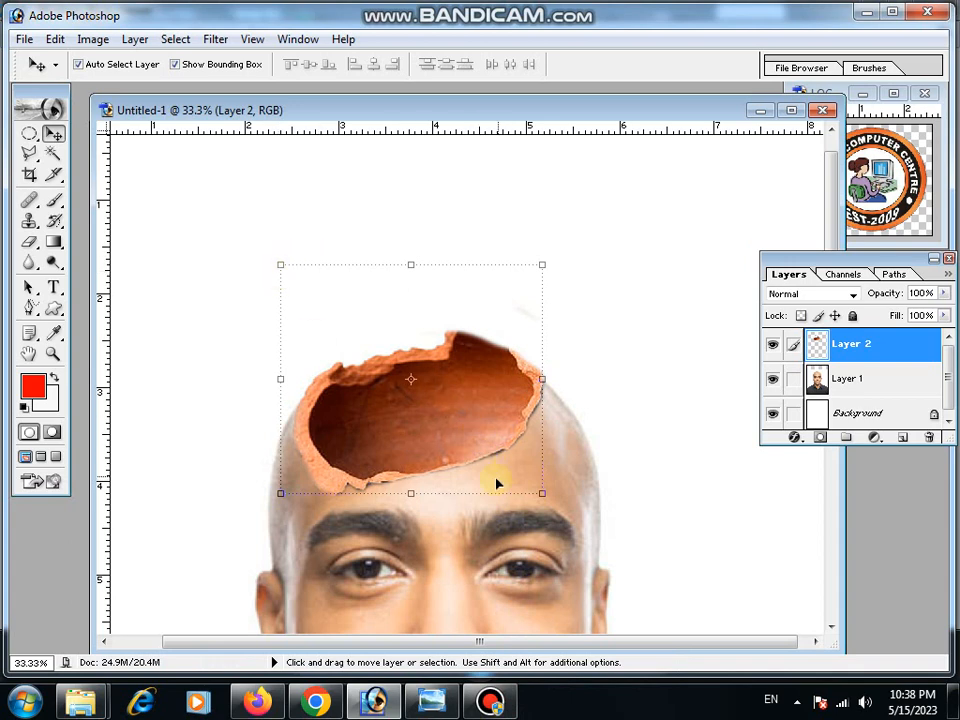
Zoom in and out to inspect the pot opening's edges on the head and the whole portrait.
{"action": "left_click", "coordinate": [53, 354]}
{"action": "left_click", "coordinate": [431, 506]}
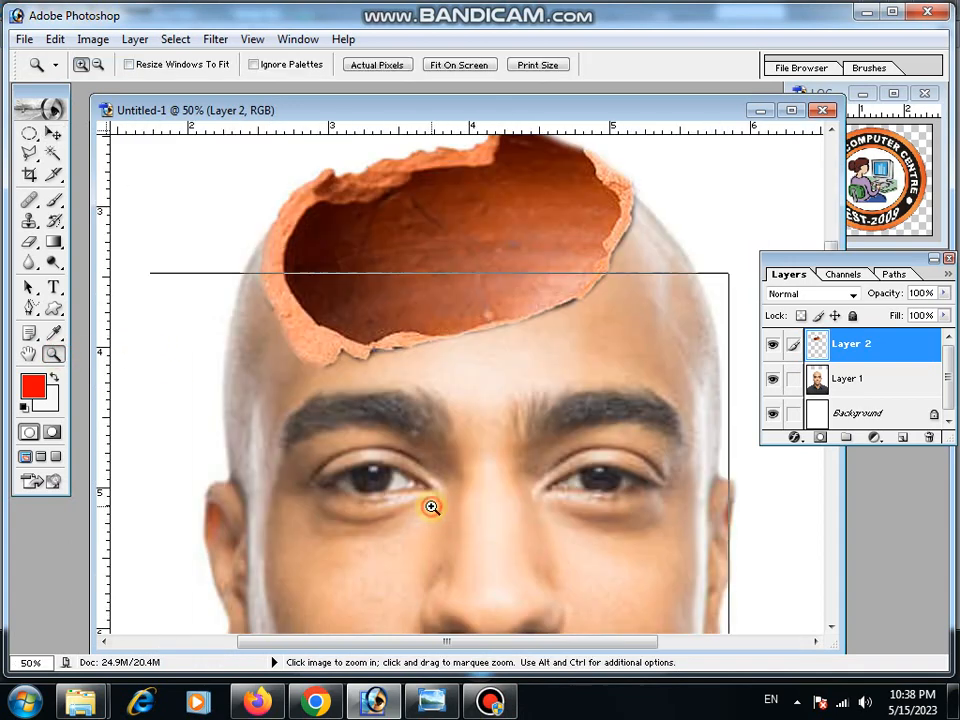
{"action": "left_click", "coordinate": [431, 506]}
{"action": "scroll", "coordinate": [507, 391], "scroll_direction": "up", "scroll_amount": 8}
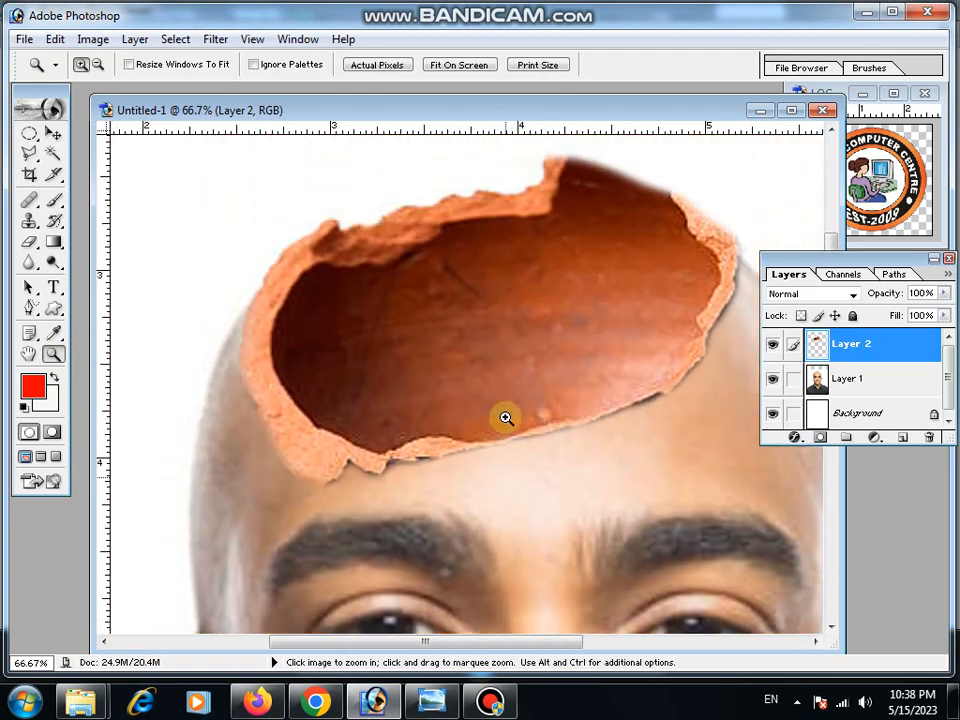
{"action": "left_click", "coordinate": [29, 242]}
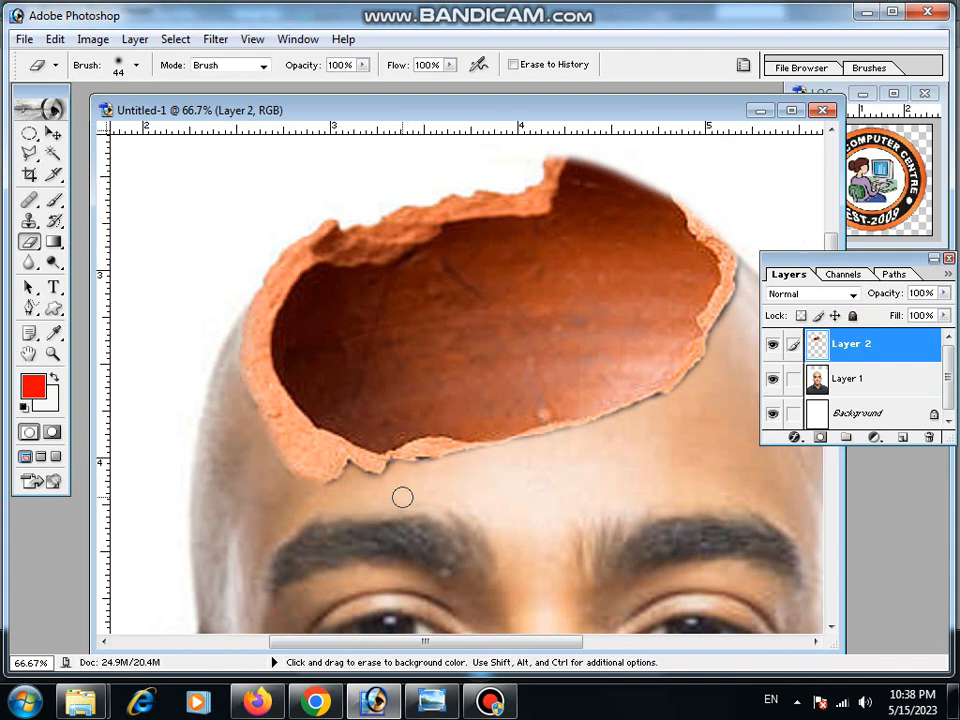
{"action": "left_click", "coordinate": [50, 356]}
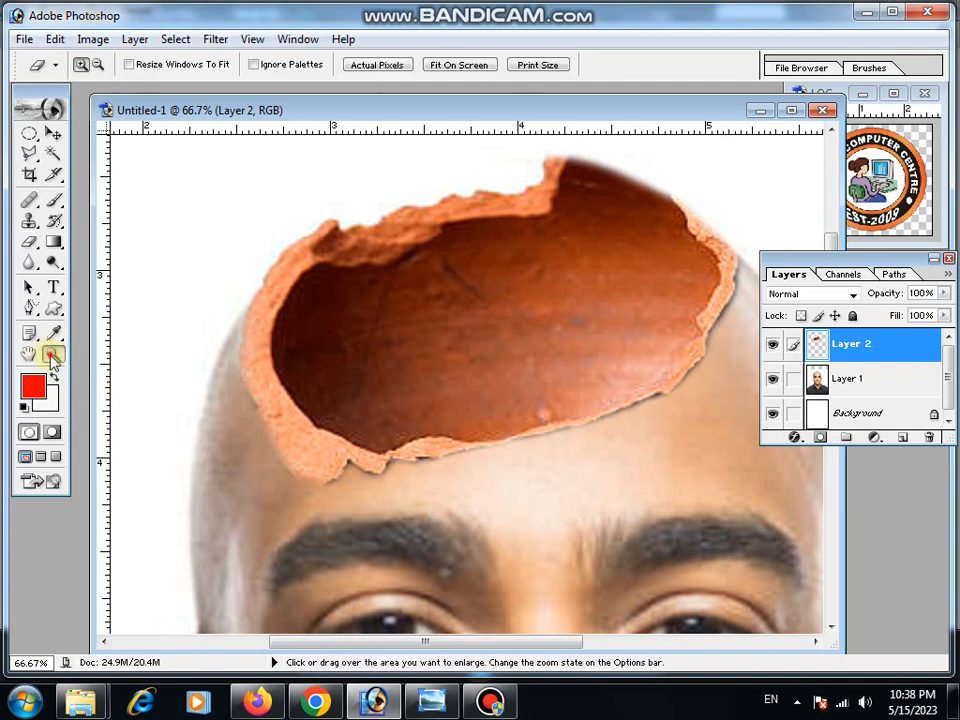
{"action": "left_click", "coordinate": [430, 375], "text": "alt"}
{"action": "left_click", "coordinate": [430, 375], "text": "alt"}
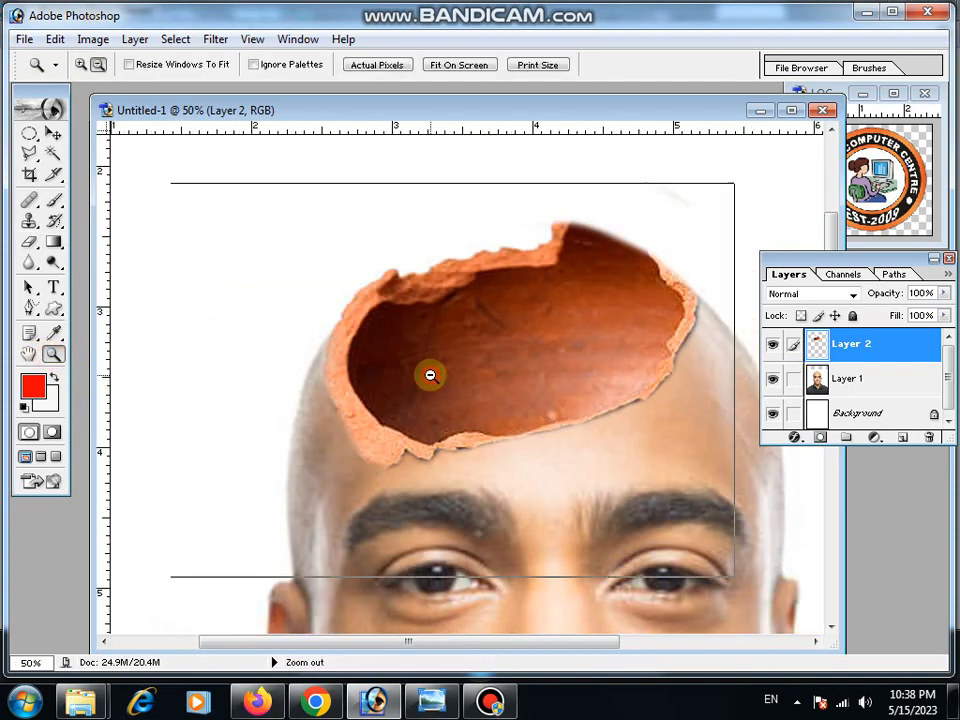
{"action": "left_click", "coordinate": [430, 375], "text": "alt"}
{"action": "left_click", "coordinate": [431, 376], "text": "alt"}
{"action": "scroll", "coordinate": [431, 376], "scroll_direction": "down", "scroll_amount": 5}
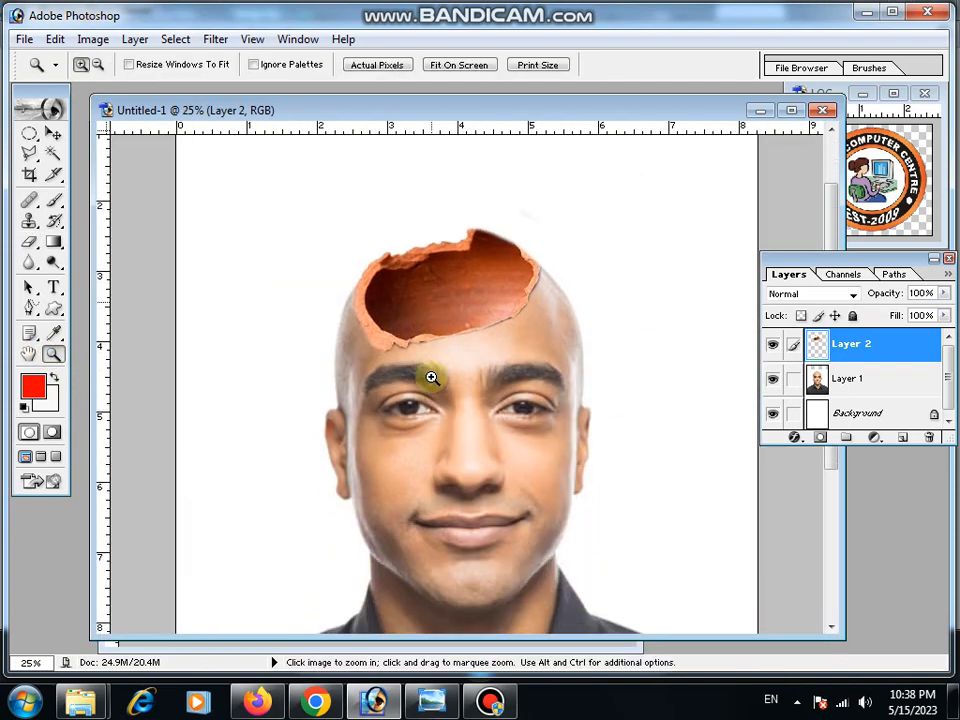
{"action": "left_click", "coordinate": [469, 394], "text": "alt"}
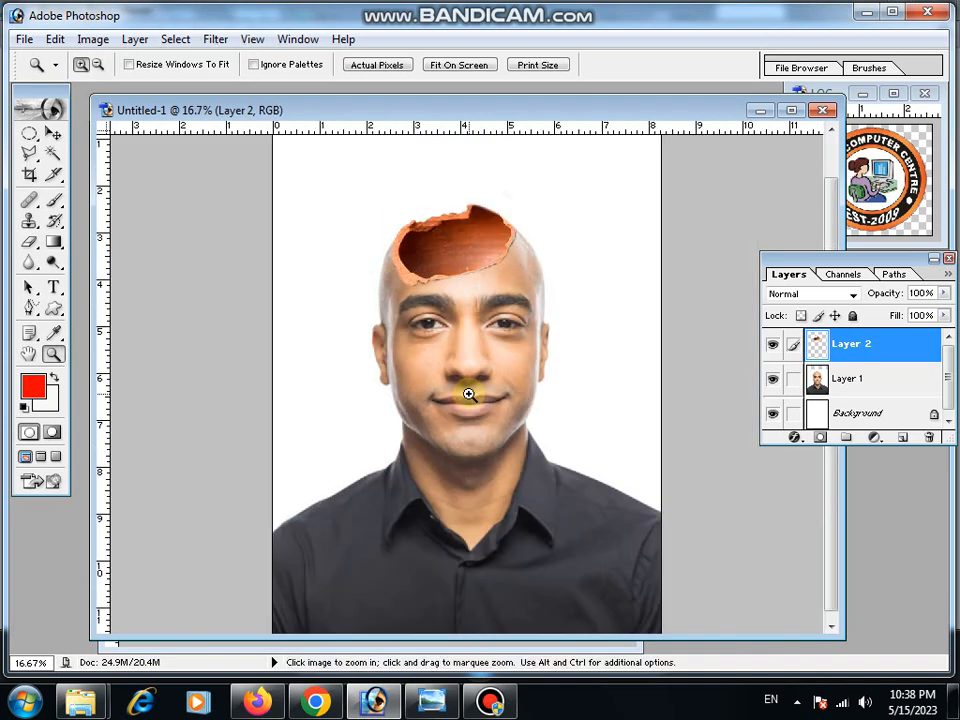
{"action": "scroll", "coordinate": [469, 394], "scroll_direction": "down", "scroll_amount": 1}
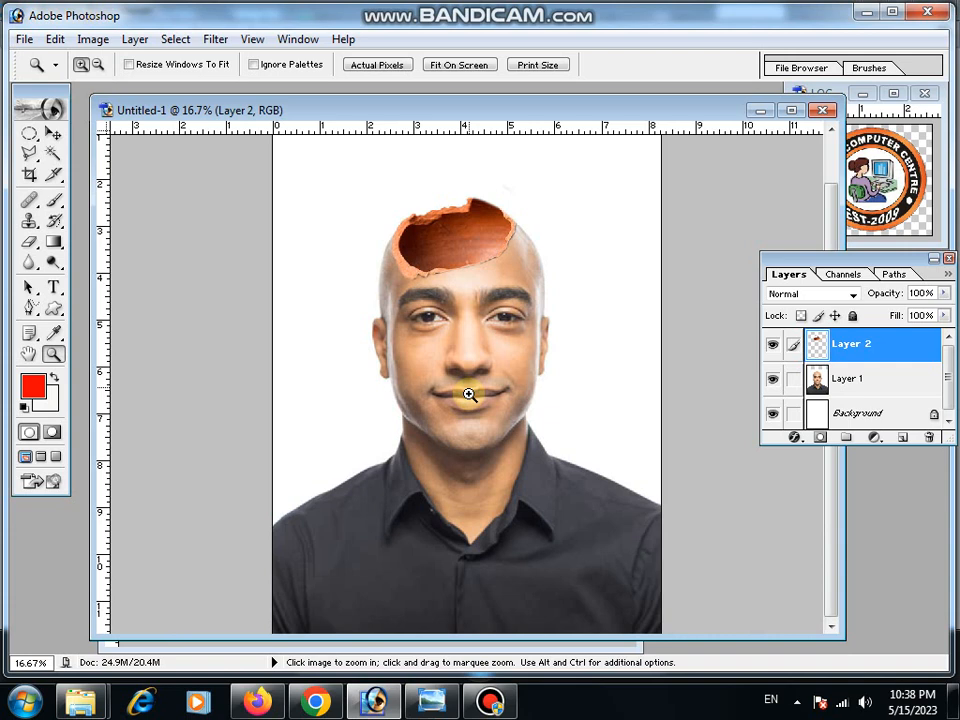
{"action": "scroll", "coordinate": [471, 354], "scroll_direction": "up", "scroll_amount": 4}
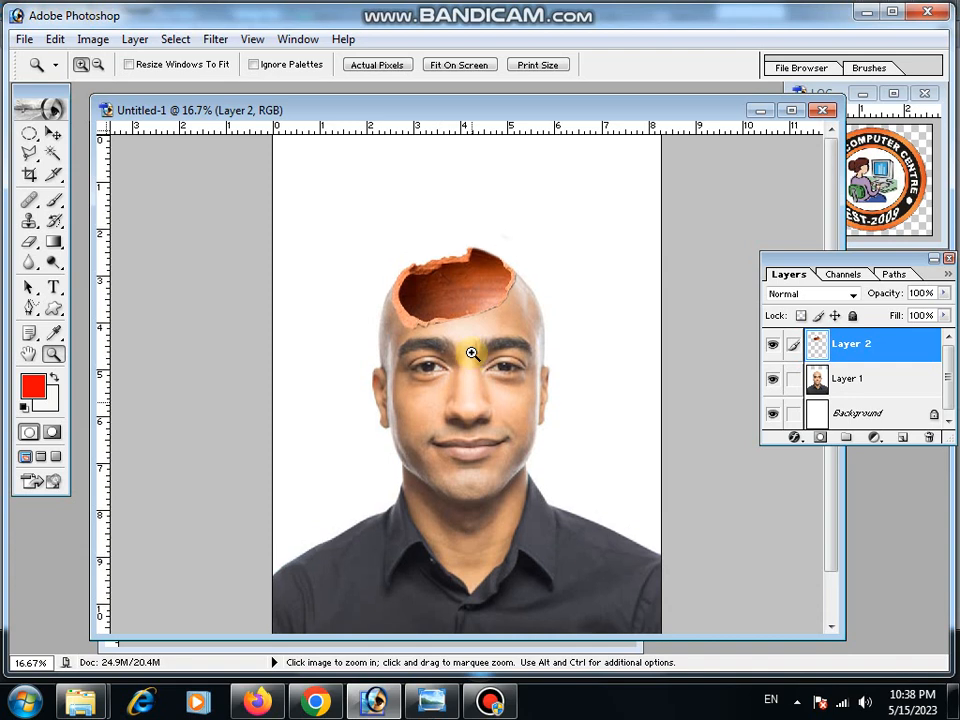
{"action": "scroll", "coordinate": [471, 354], "scroll_direction": "down", "scroll_amount": 4}
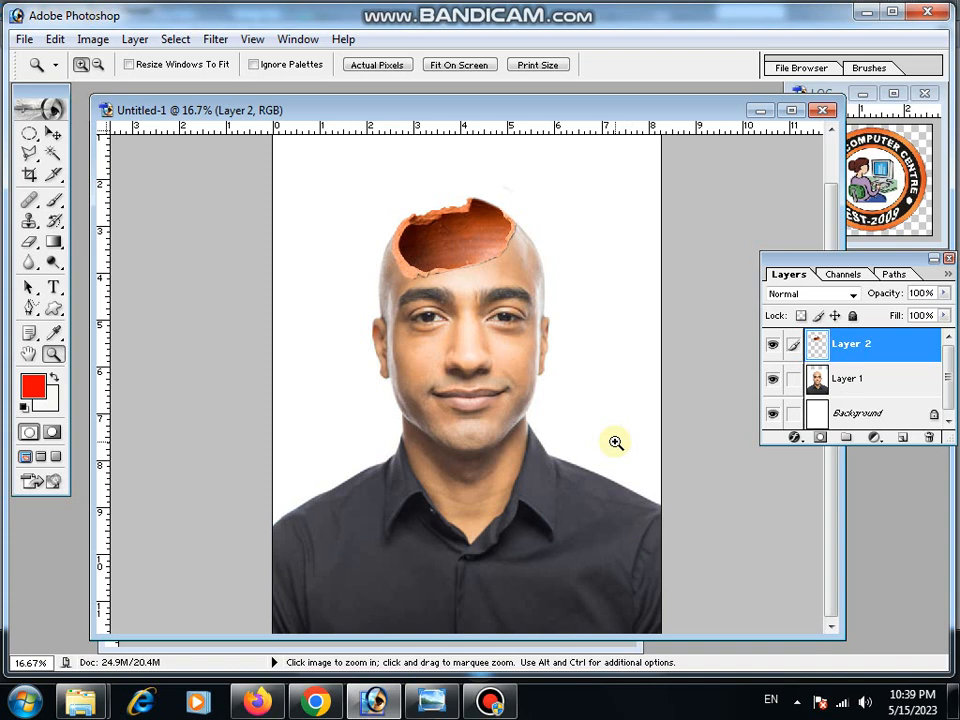
{"action": "left_click", "coordinate": [54, 134]}
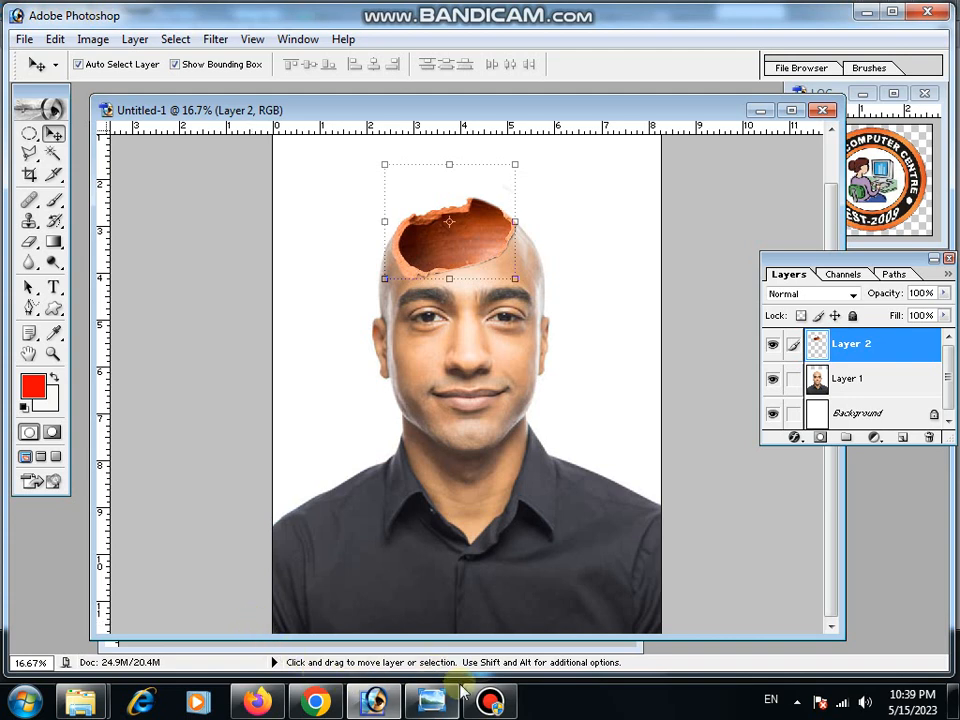
{"action": "left_click", "coordinate": [490, 702]}
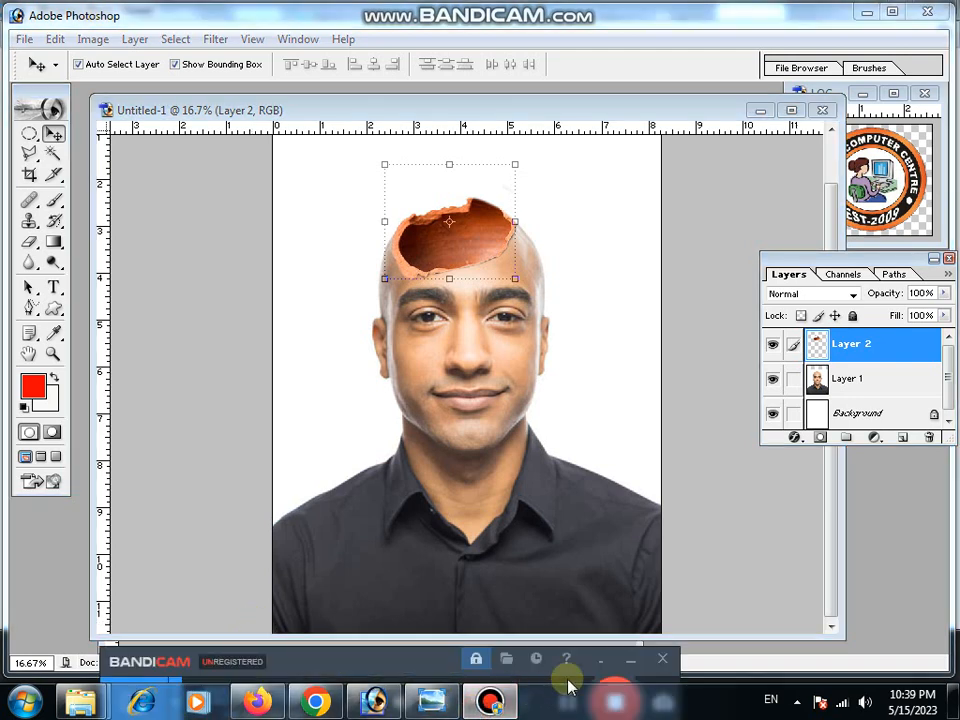